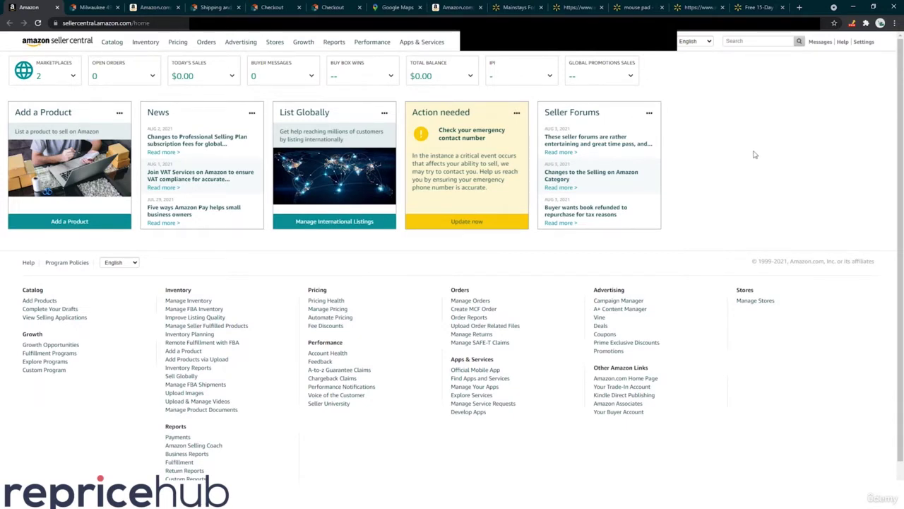
Open the Return Settings page in a new tab and switch to it
mouse_move(863, 42)
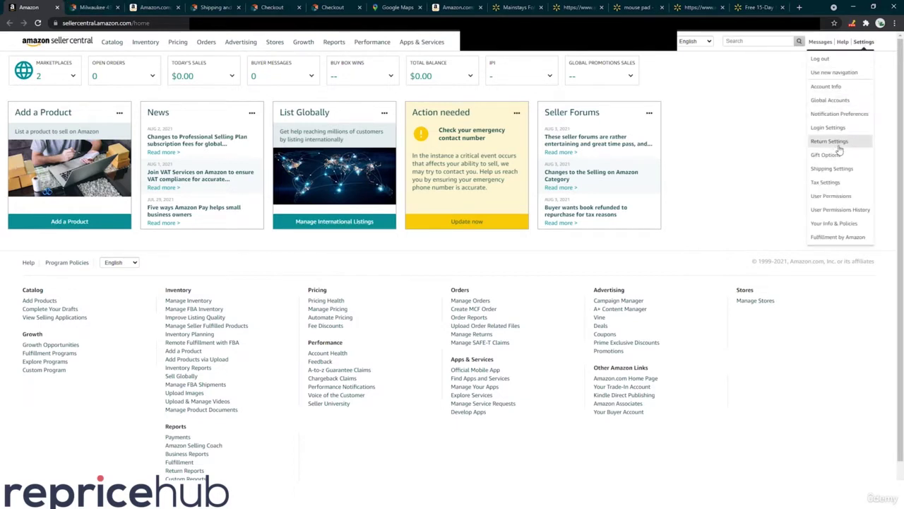
middle_click(840, 141)
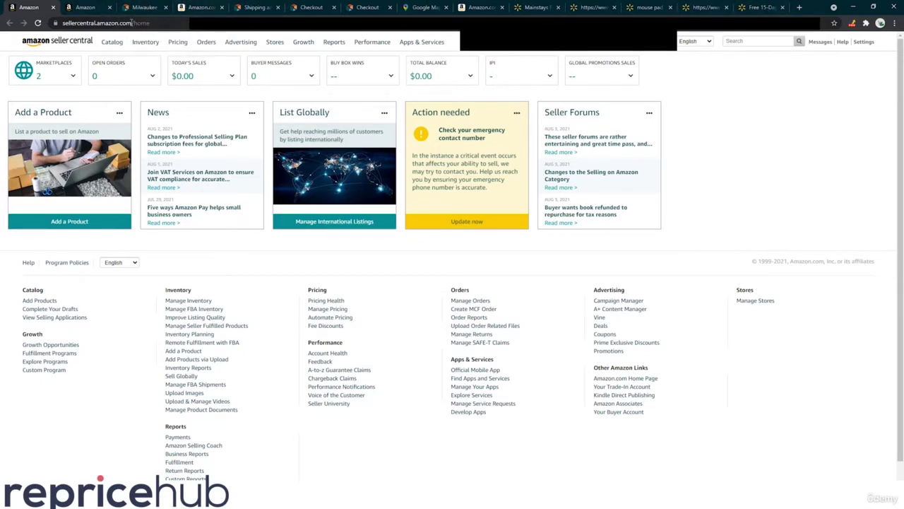
mouse_move(310, 45)
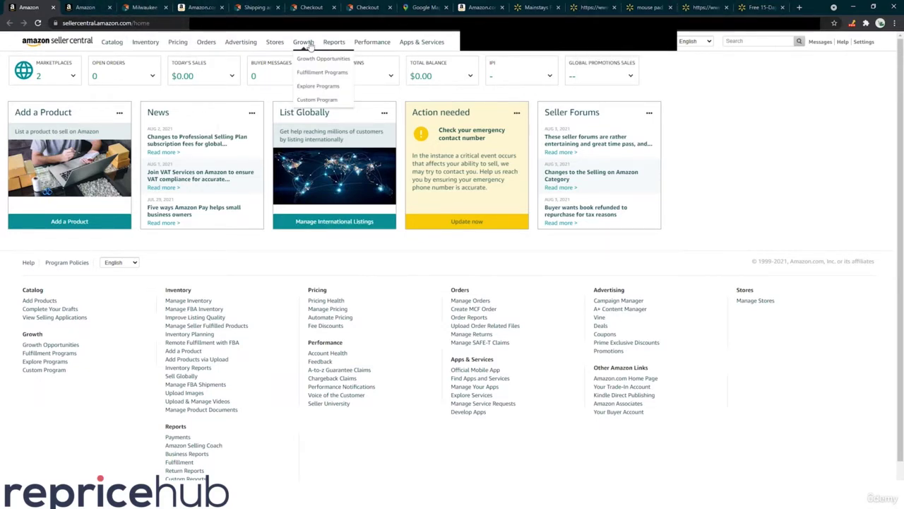
click(85, 8)
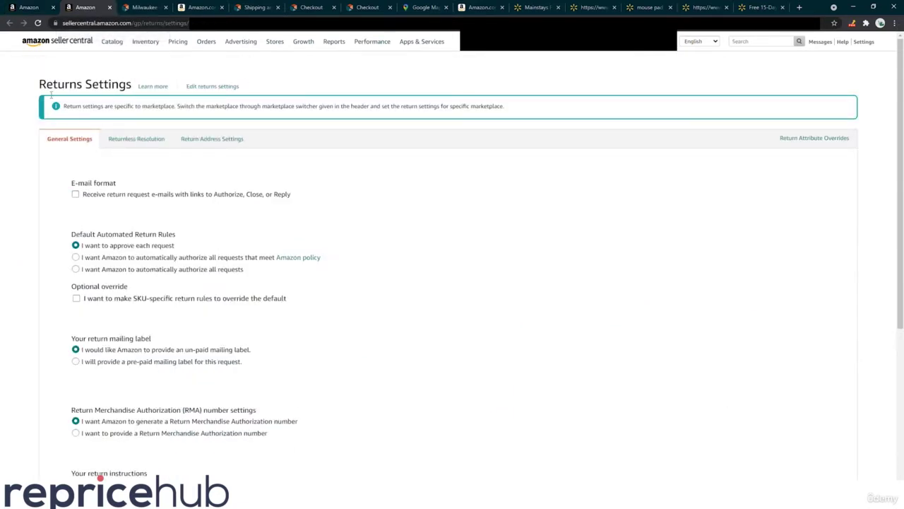
Review the general return settings, especially the default automated return rules and the option to approve each request
scroll(160, 180, down, 5)
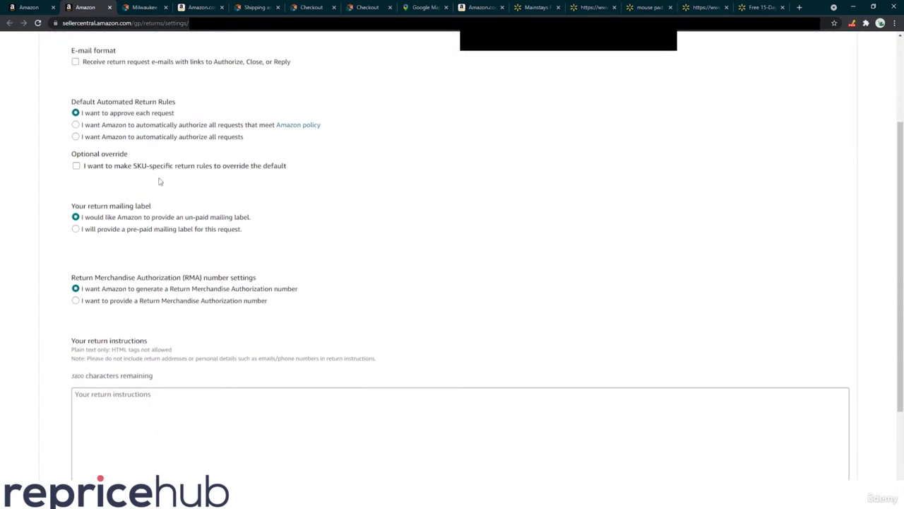
scroll(244, 296, up, 5)
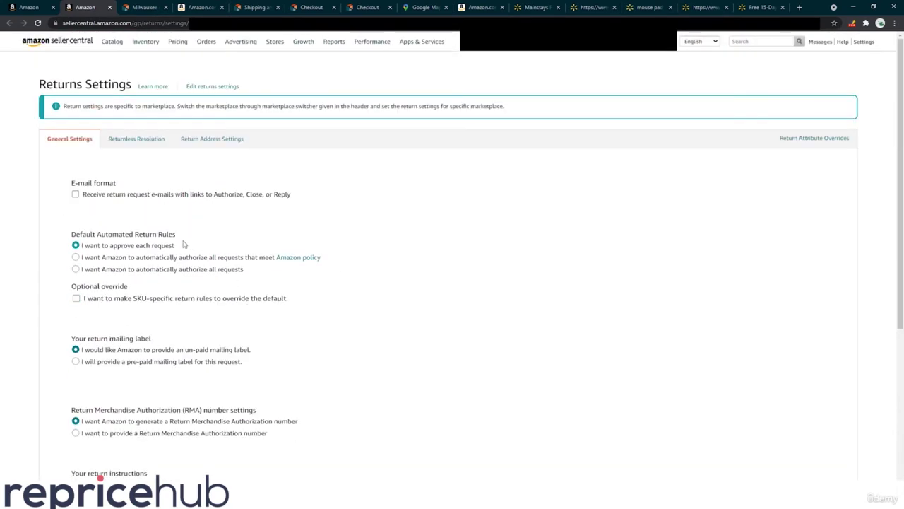
scroll(222, 212, down, 3)
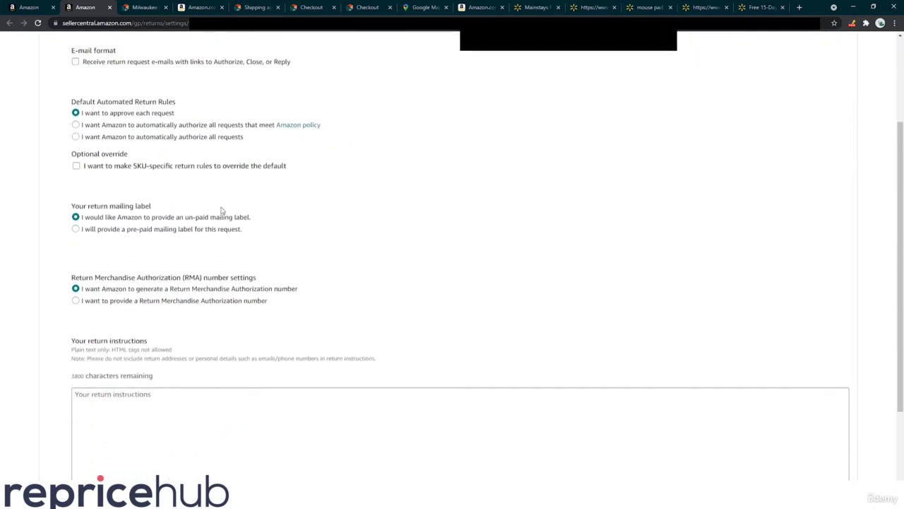
scroll(203, 193, up, 2)
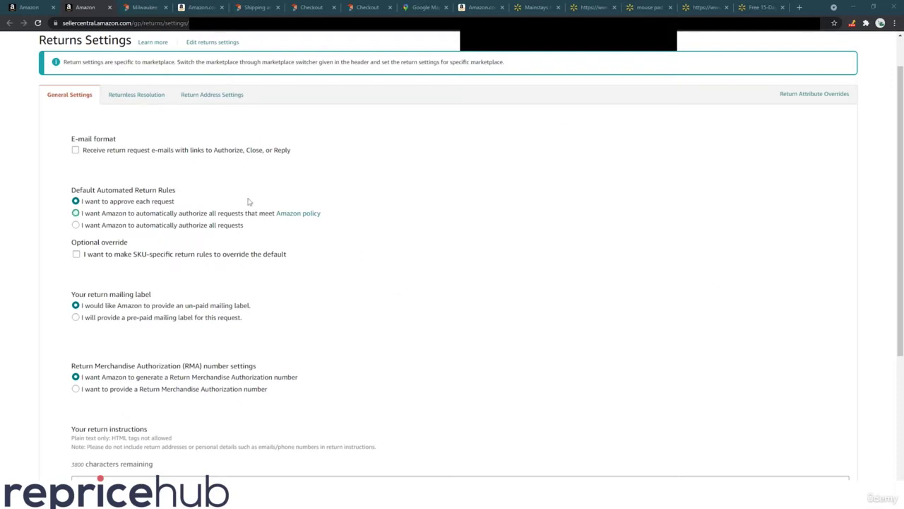
drag(73, 190, 212, 191)
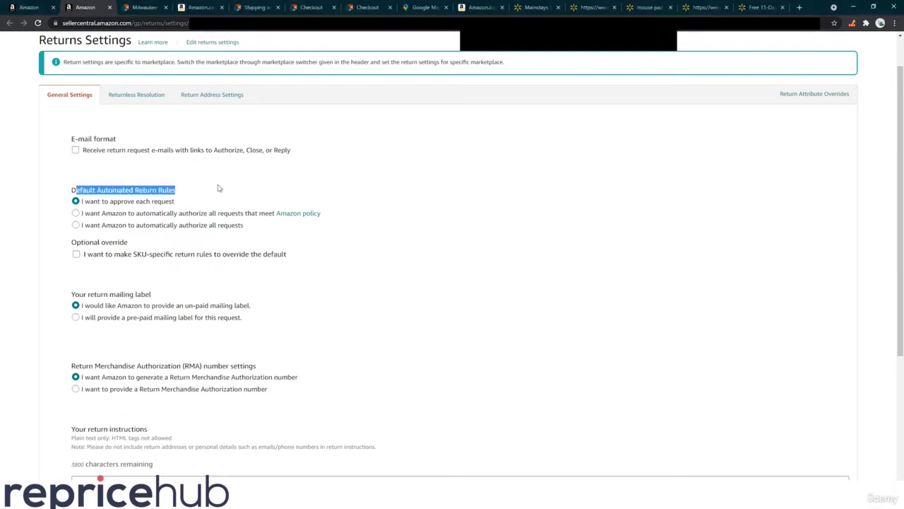
click(218, 188)
drag(83, 202, 174, 202)
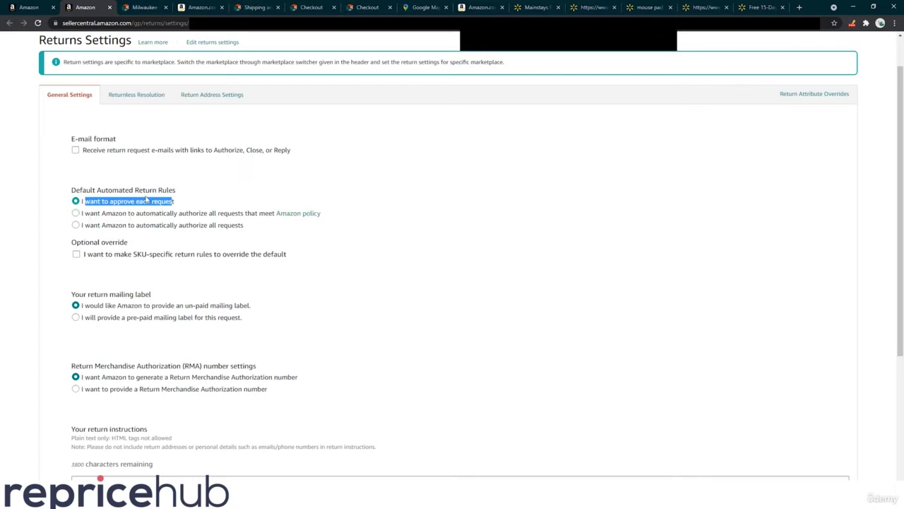
scroll(131, 311, down, 1)
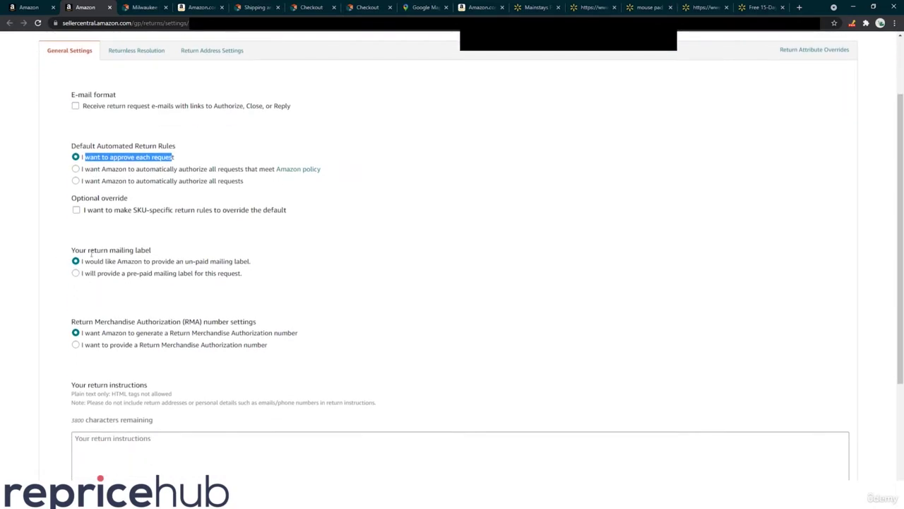
Set the return mailing label to a self-provided pre-paid label with USPS as the shipping carrier
mouse_move(80, 250)
mouse_down()
mouse_move(157, 255)
mouse_move(73, 250)
mouse_up()
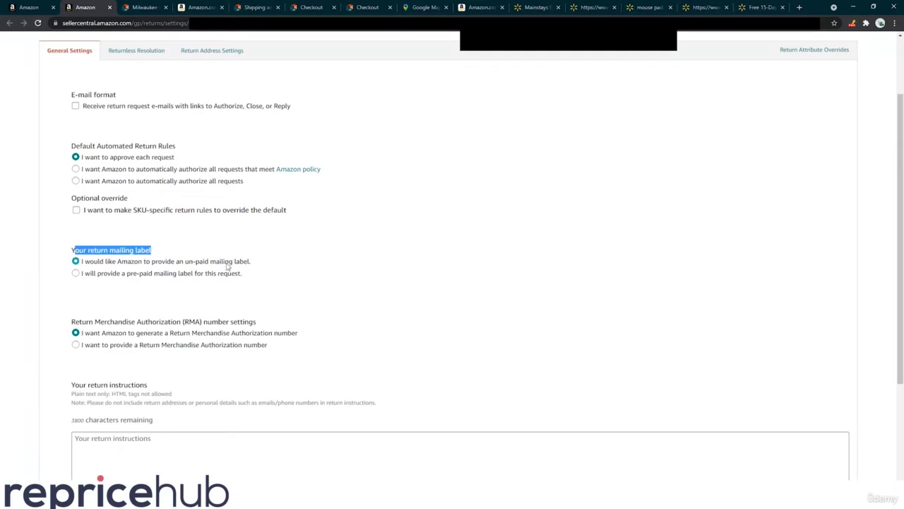
click(76, 272)
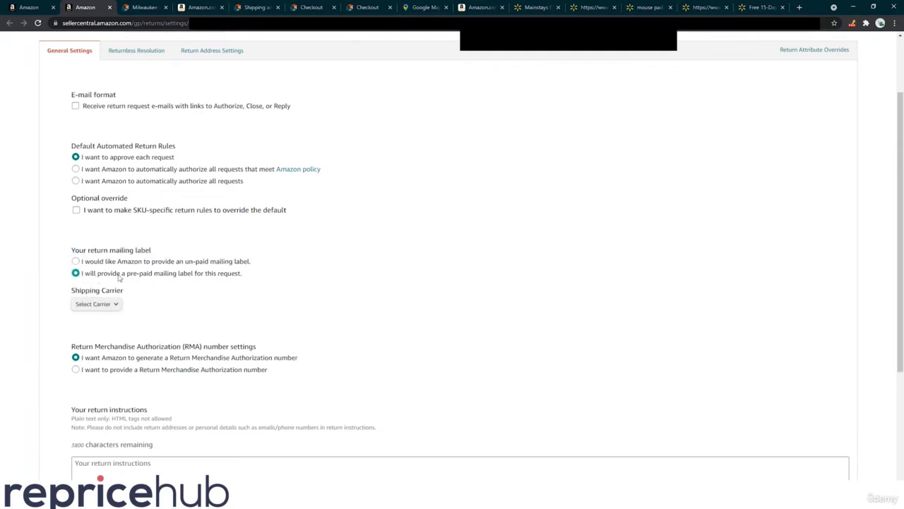
drag(124, 276, 233, 279)
click(247, 277)
click(96, 308)
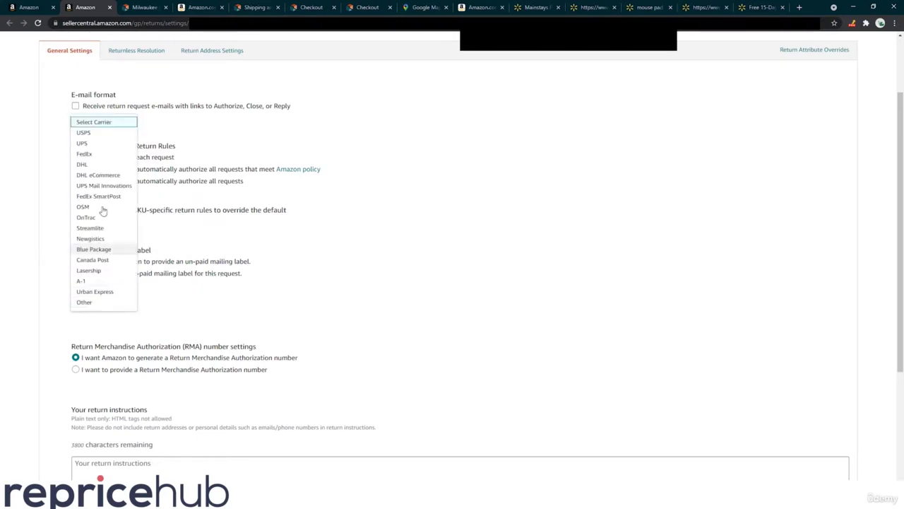
click(94, 134)
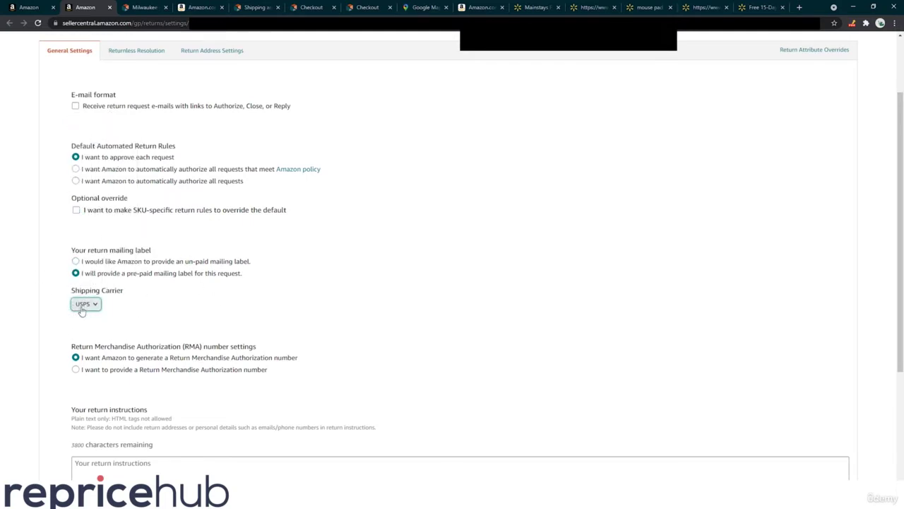
Set the RMA number option to providing your own Return Merchandise Authorization number
scroll(175, 311, down, 1)
scroll(175, 311, down, 1)
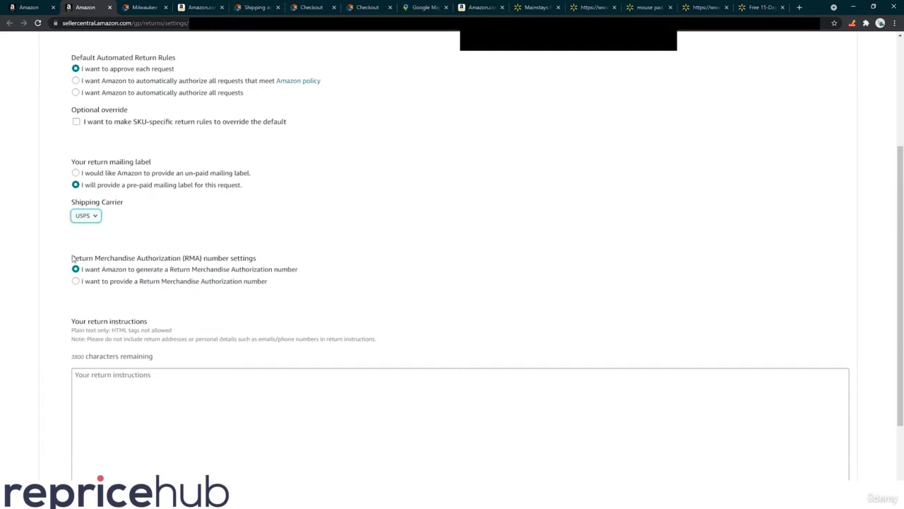
drag(74, 259, 181, 258)
click(212, 261)
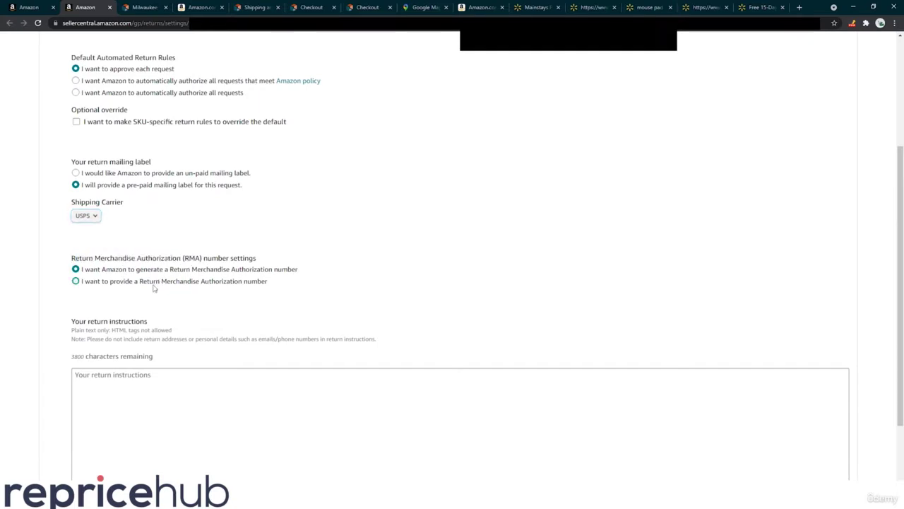
click(76, 281)
drag(128, 283, 260, 286)
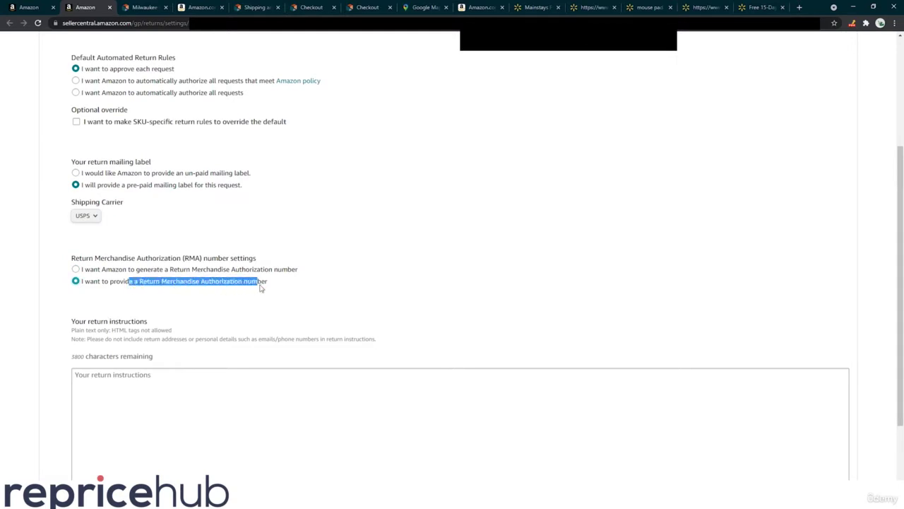
click(260, 286)
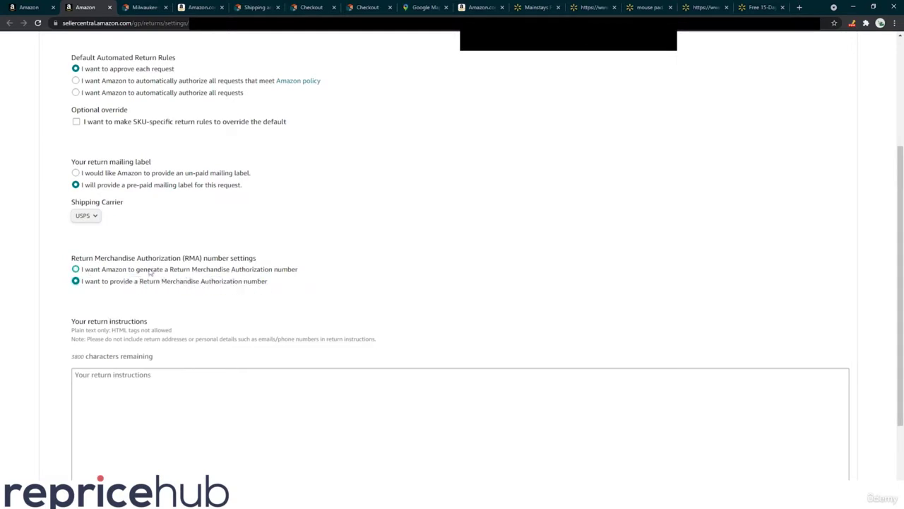
Write return instructions stating 30-day returns, a free prepaid shipping label, and drop-off at any USPS, UPS, or FedEx location, and submit the settings
scroll(251, 290, up, 2)
scroll(251, 290, down, 3)
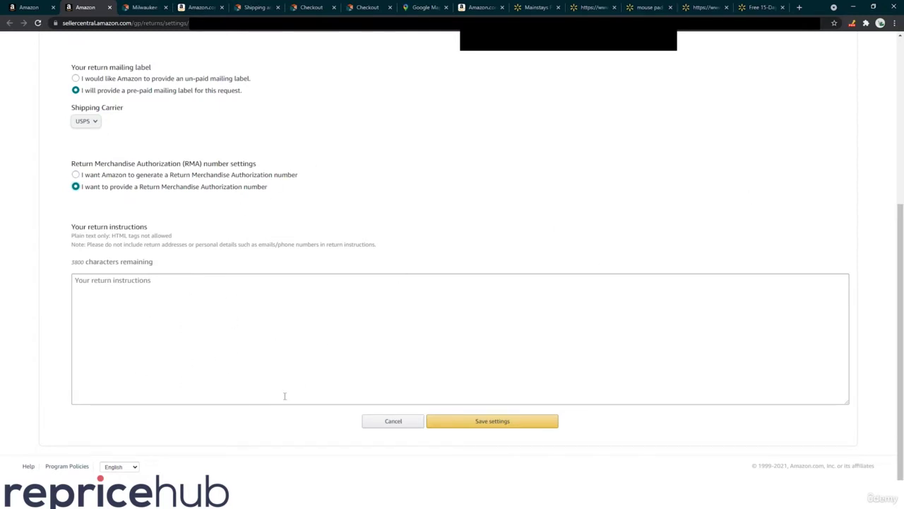
click(183, 302)
text(- Returns accepted within 30 days of receiving the item.  - A free, prepaid shipping label will be provided to allow you to return the item.  Once you receive the prepaid return shipping label, apply the shipping label to the package. Then, simply drop off the package at any USPS, UPS, or FedEx (depending on the shipping service used))
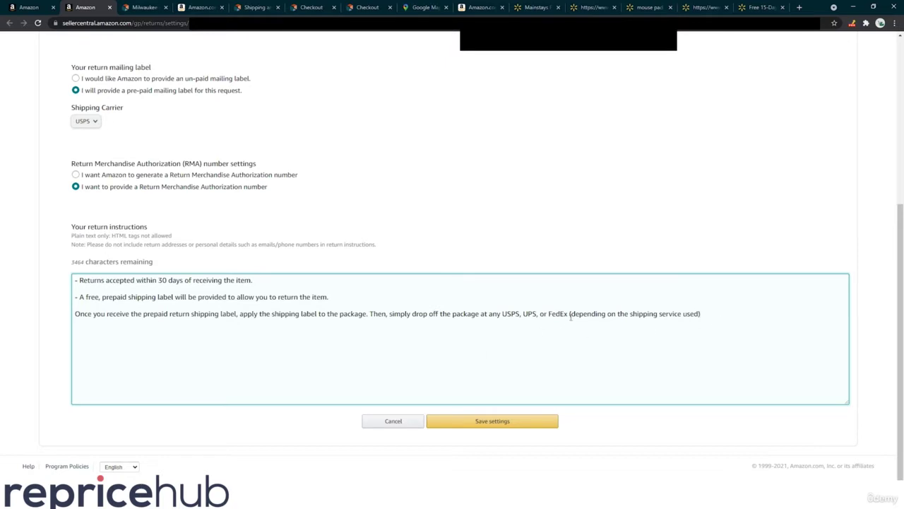
text(location)
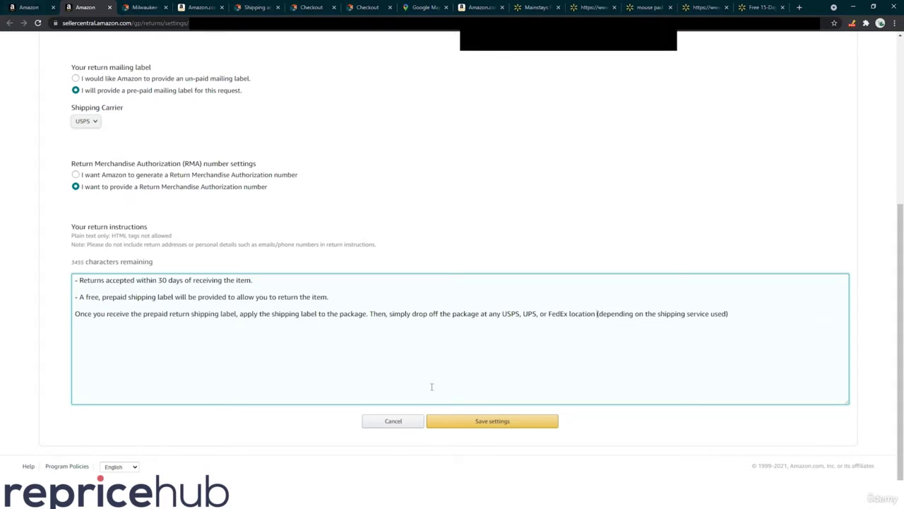
click(495, 423)
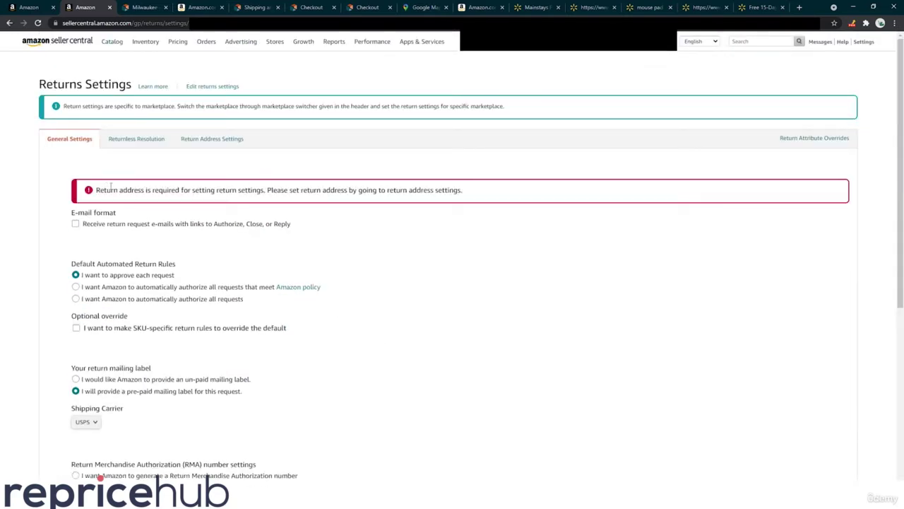
Look at the new-address form for the default return address in Return Address Settings, and close it without adding an address
drag(105, 188, 419, 184)
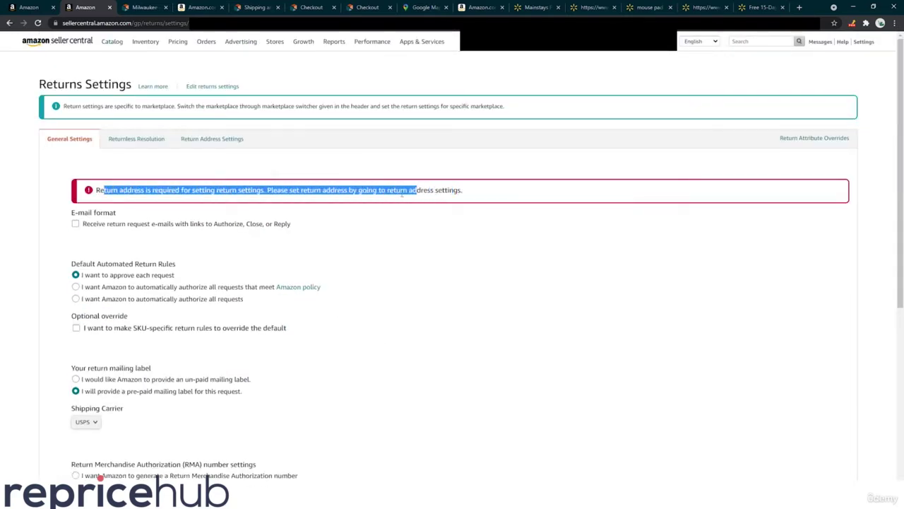
click(222, 139)
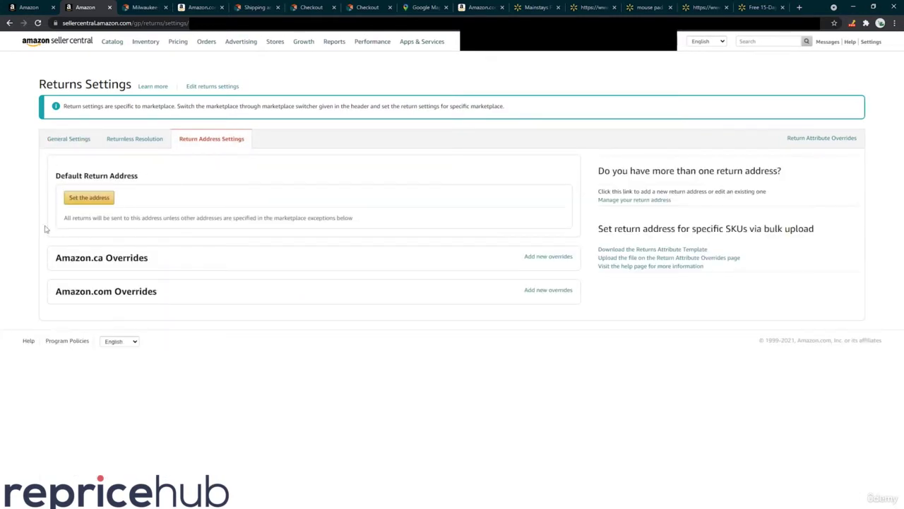
click(109, 200)
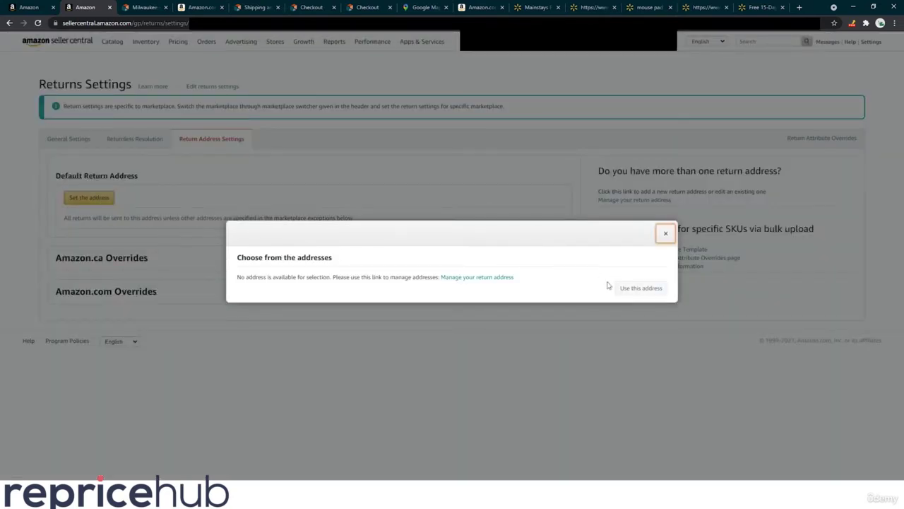
click(471, 277)
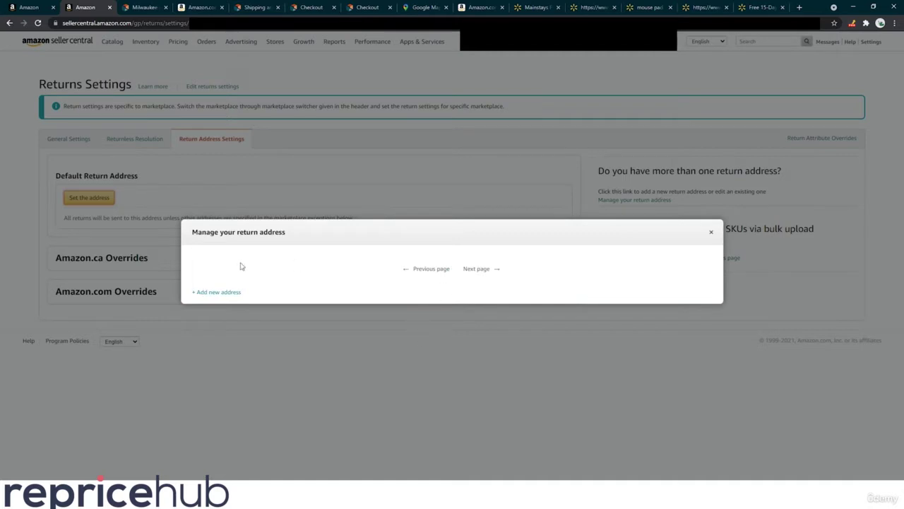
click(212, 292)
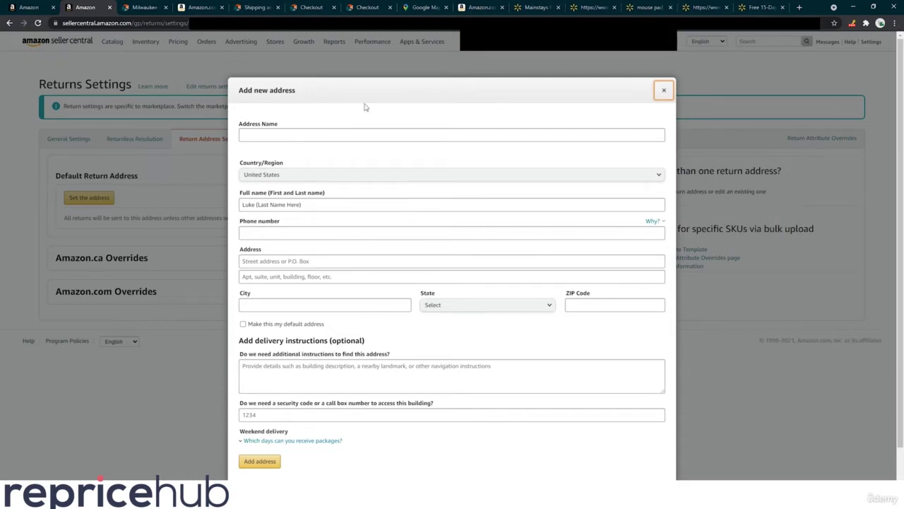
click(663, 90)
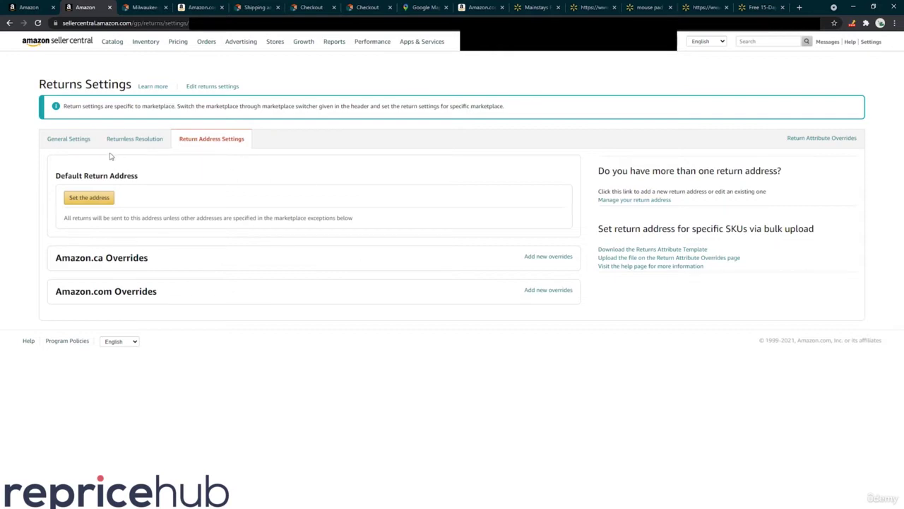
Open Shipping Settings from the Seller Central home page and examine the default Migrated Template
click(32, 7)
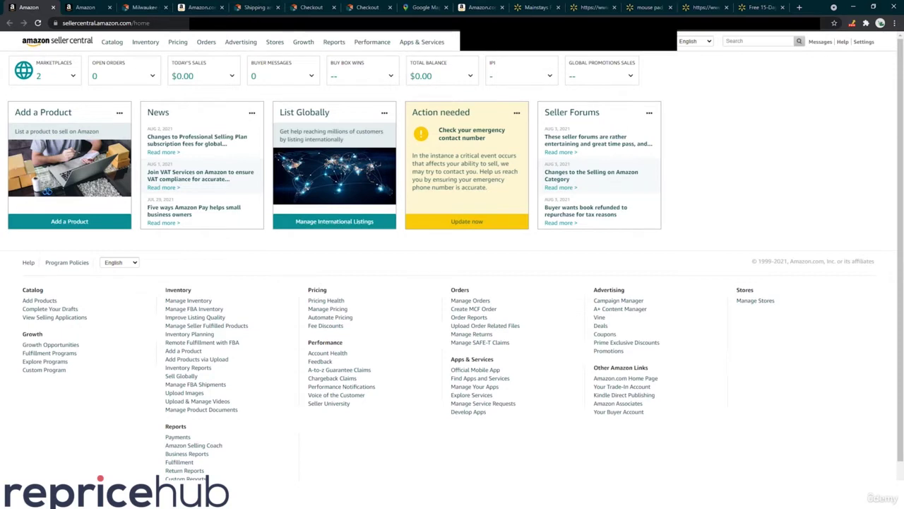
mouse_move(865, 42)
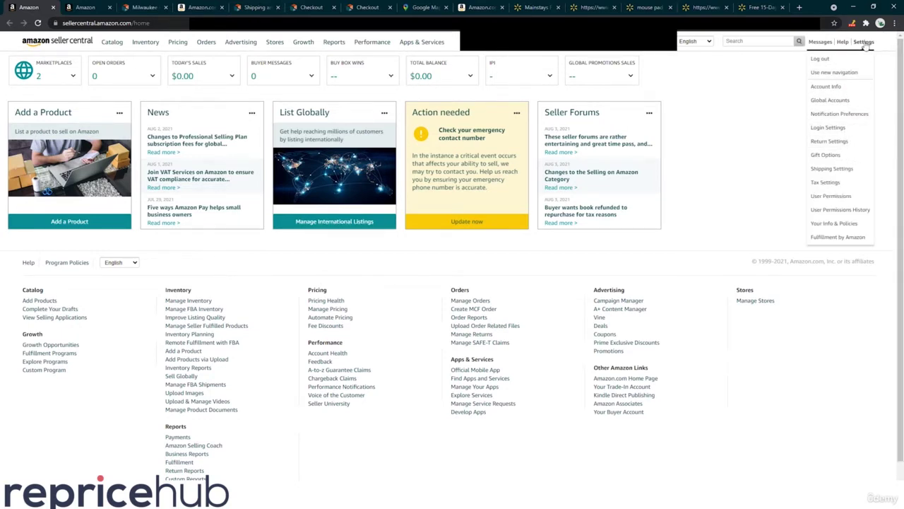
click(836, 170)
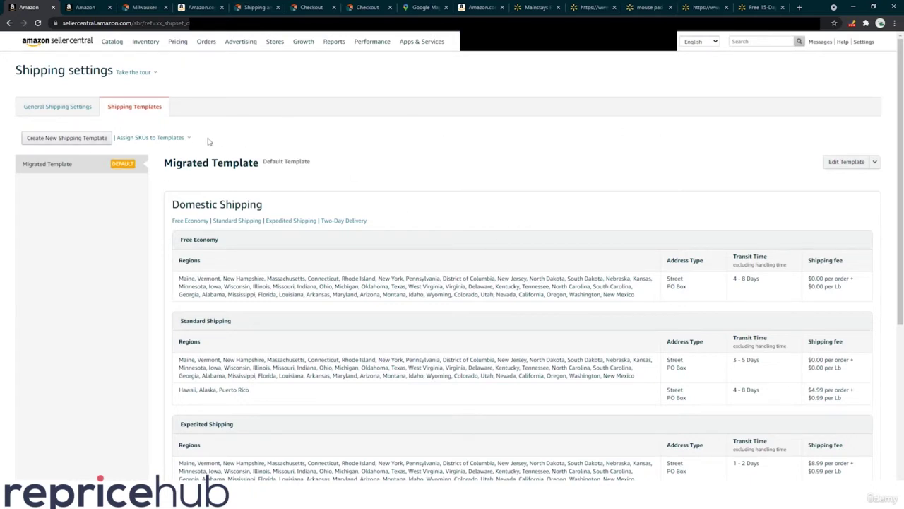
drag(24, 167, 71, 174)
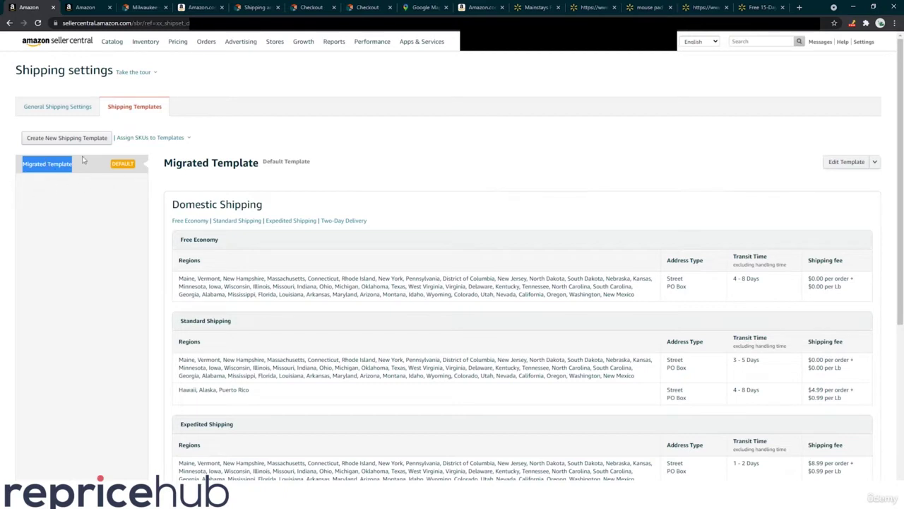
click(518, 148)
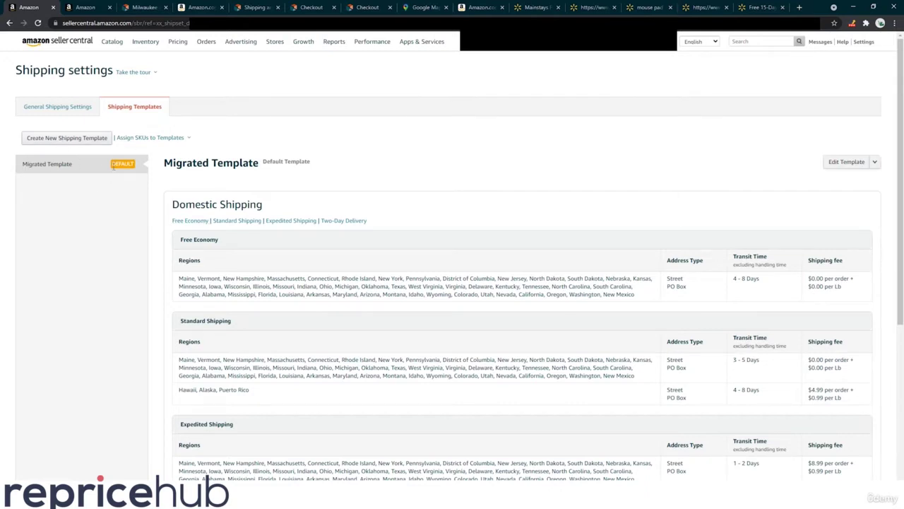
Check the Milwaukee hole saw page on Zoro, then examine the default Migrated Template in the shipping templates list
click(144, 7)
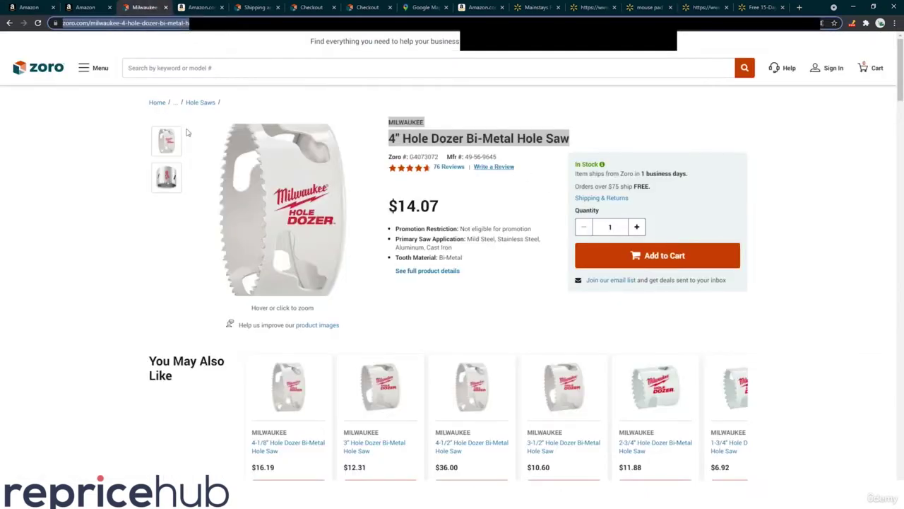
click(28, 7)
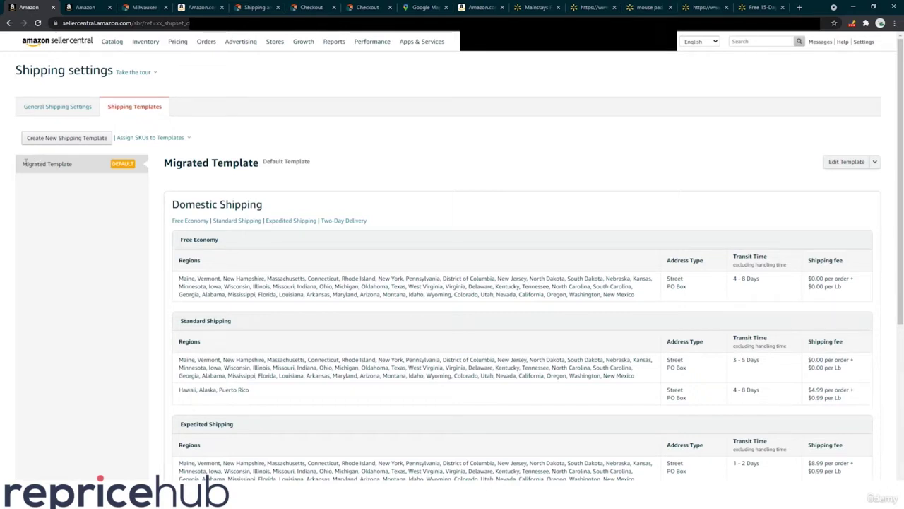
drag(25, 163, 90, 170)
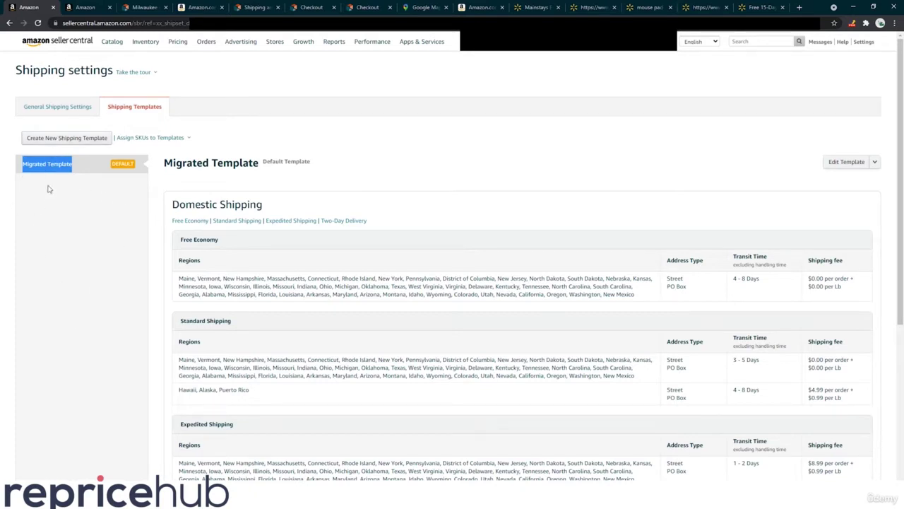
click(37, 164)
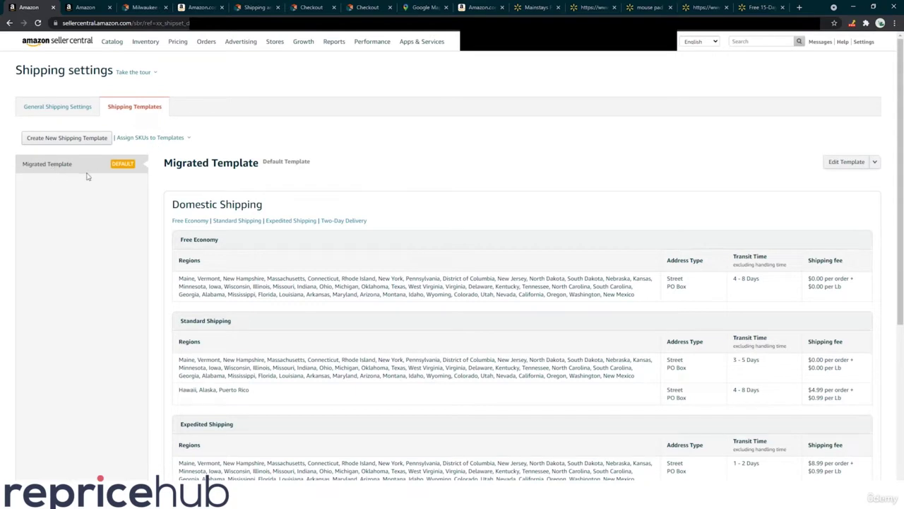
double_click(113, 163)
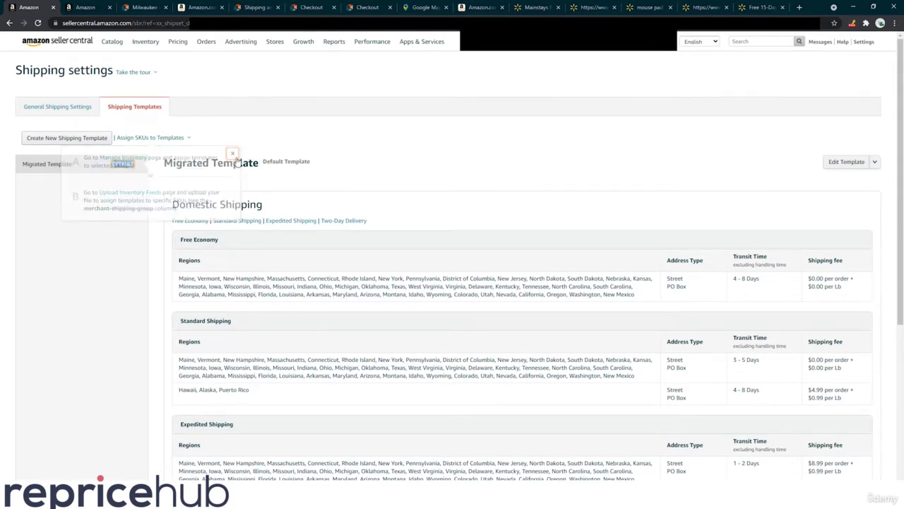
scroll(140, 165, down, 1)
scroll(97, 98, up, 1)
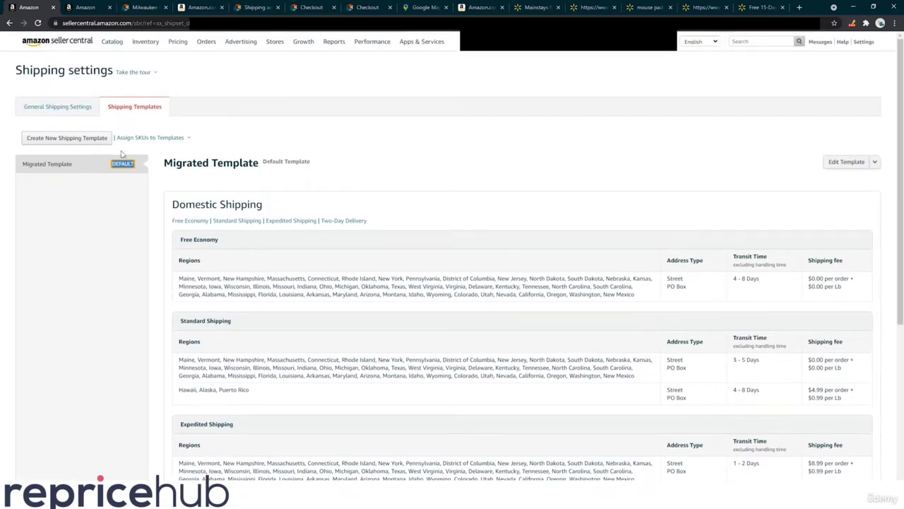
click(74, 171)
Open the Migrated Template for editing and rename it "Walmart Template"
click(842, 164)
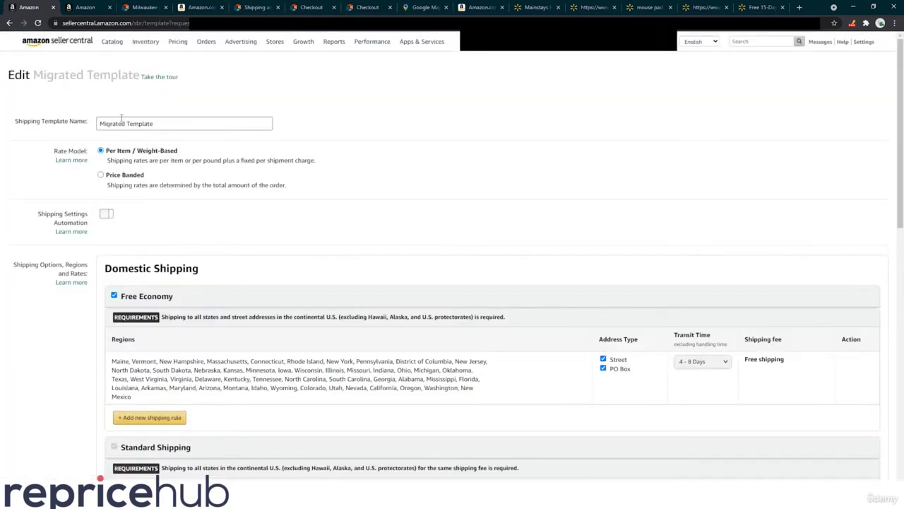
drag(154, 123, 106, 144)
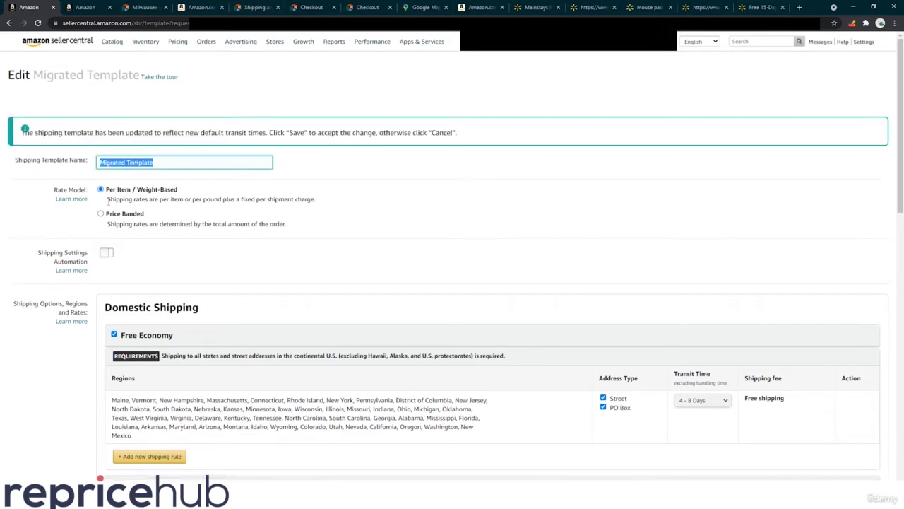
text(Wal)
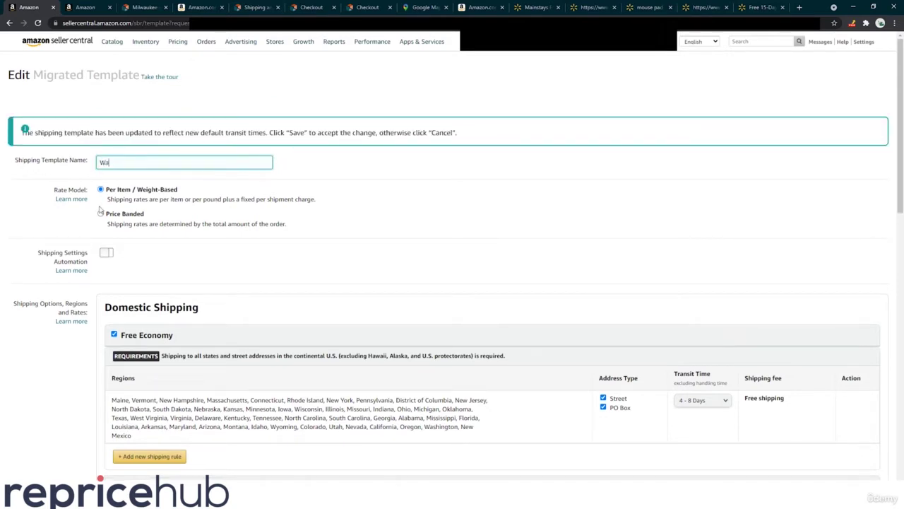
text(mrt Templae)
key(BackSpace)
text(te)
Replace "Walmart" with "Default" in the shipping template name so that it reads "Default Template"
double_click(120, 163)
click(124, 166)
drag(121, 161, 99, 163)
text(Wal)
key(BackSpace)
key(BackSpace)
key(BackSpace)
key(Home)
text(Default)
click(456, 181)
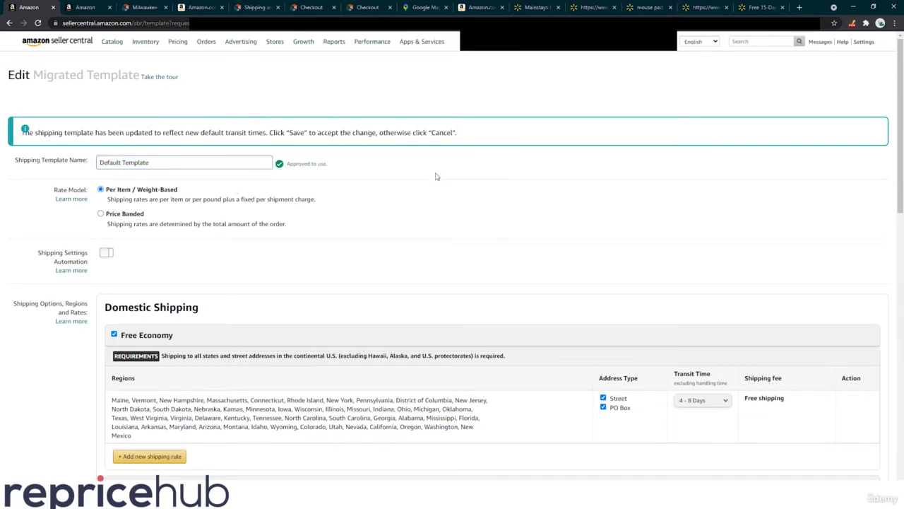
Disable the Free Economy option under Domestic Shipping and confirm its removal from the template
scroll(193, 154, down, 1)
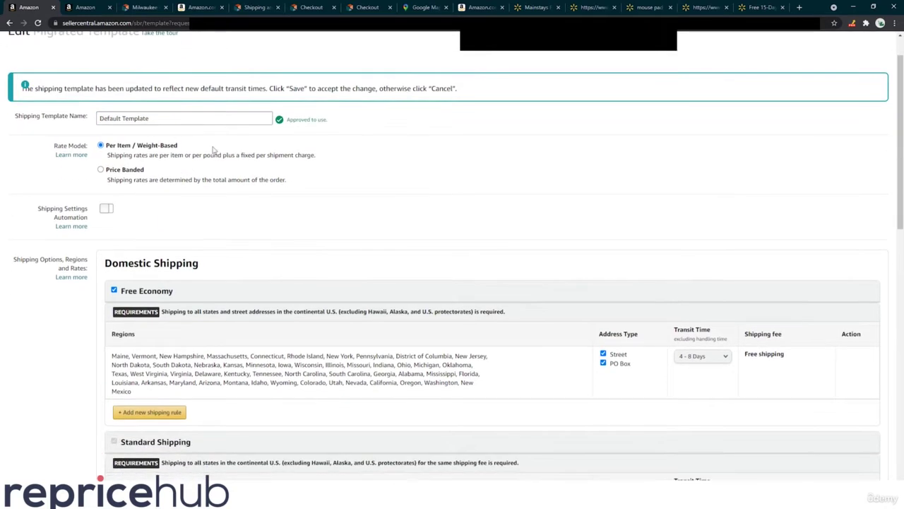
scroll(172, 158, down, 1)
scroll(173, 158, down, 2)
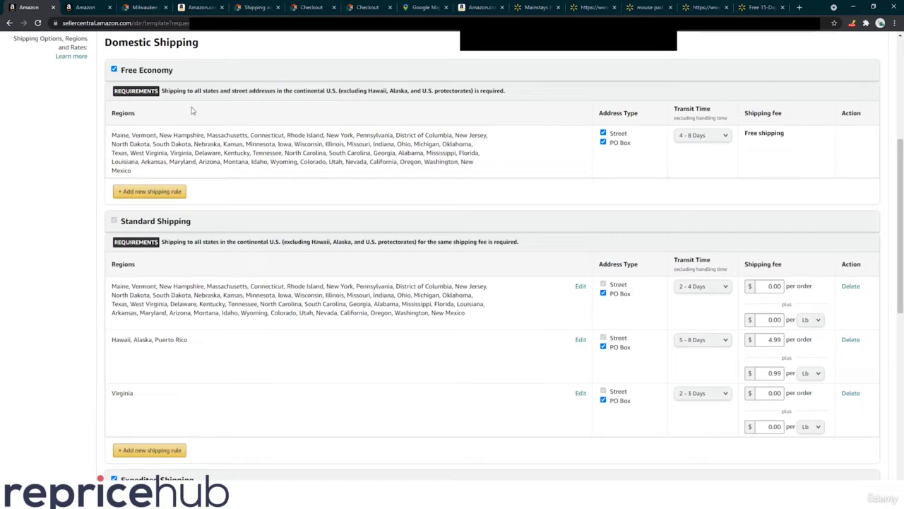
click(114, 70)
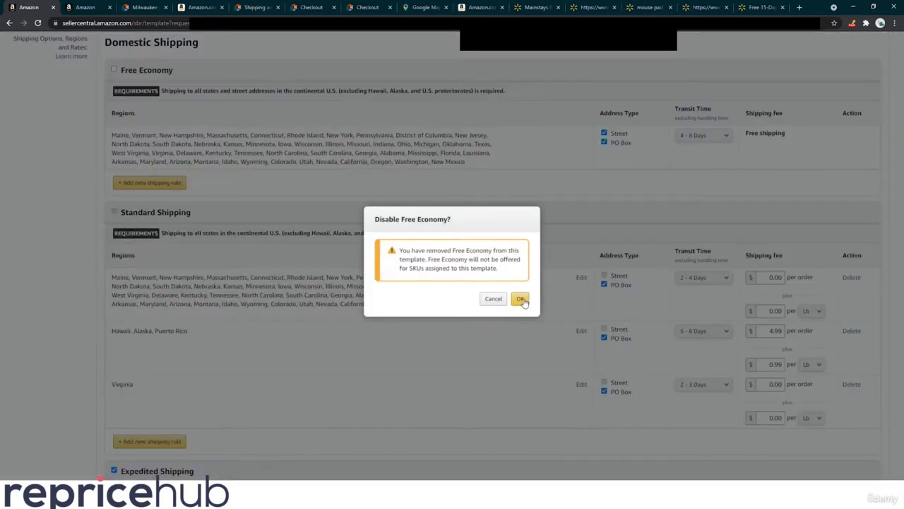
click(521, 299)
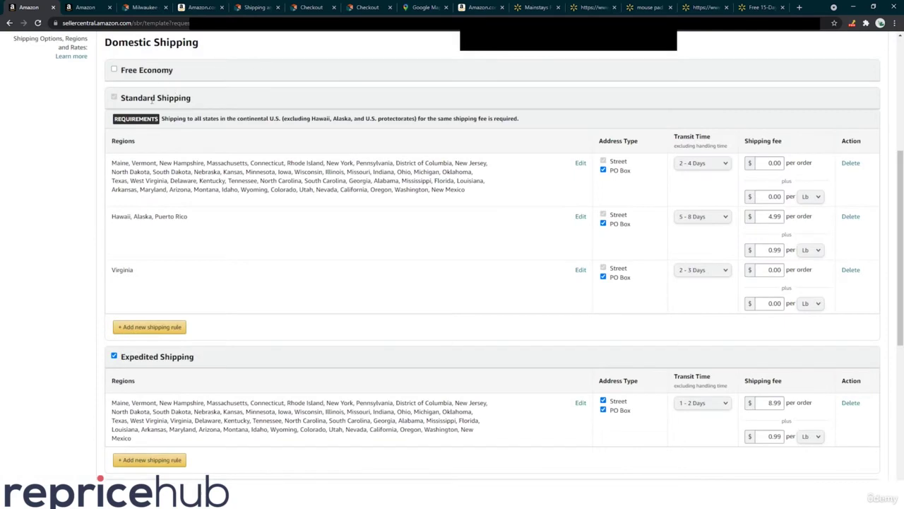
Examine the Standard Shipping, Expedited Shipping and Two-Day Delivery regions, transit times and fees under Domestic Shipping
drag(126, 97, 200, 102)
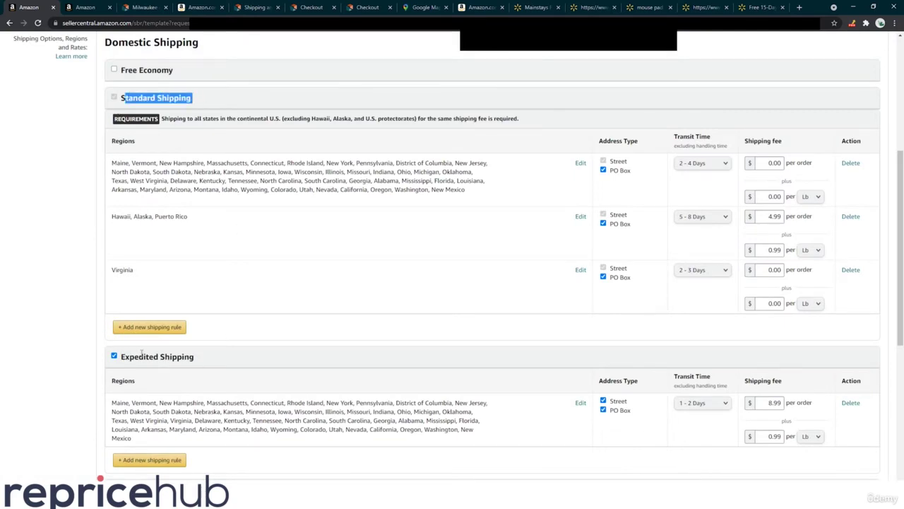
drag(123, 357, 187, 357)
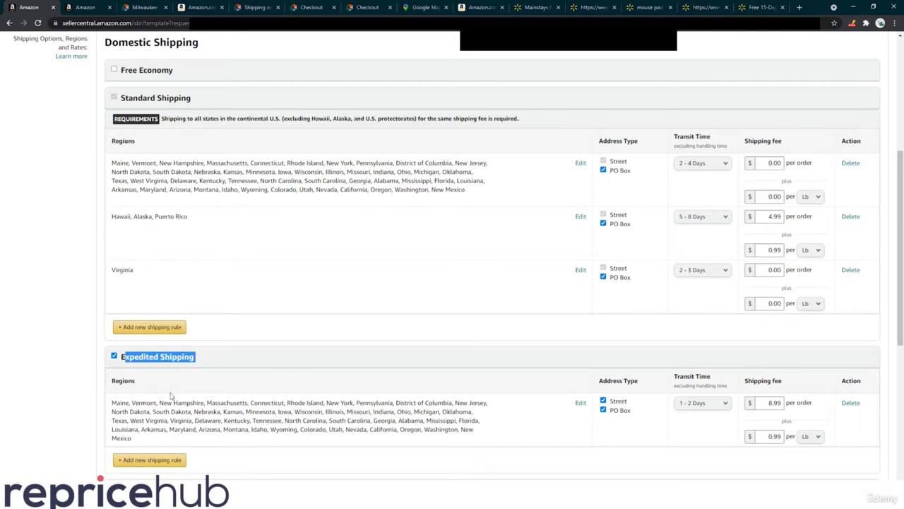
scroll(152, 331, down, 2)
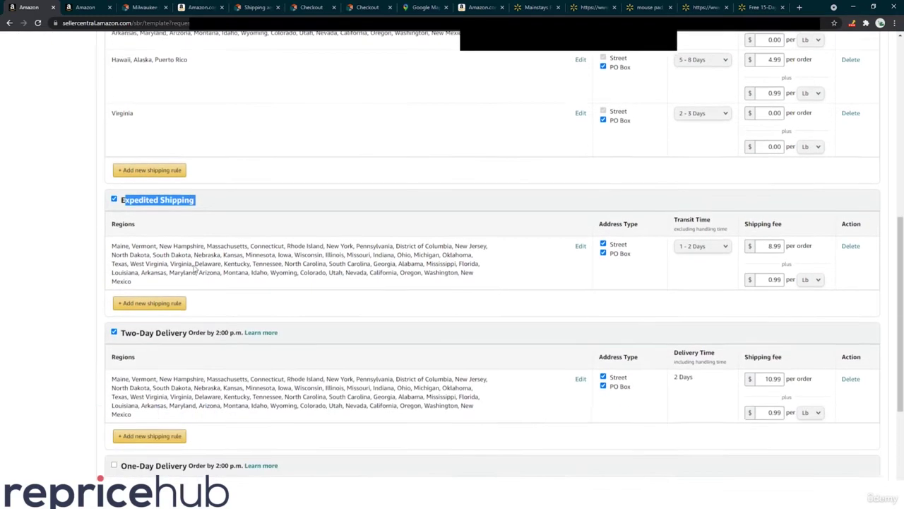
scroll(195, 267, down, 2)
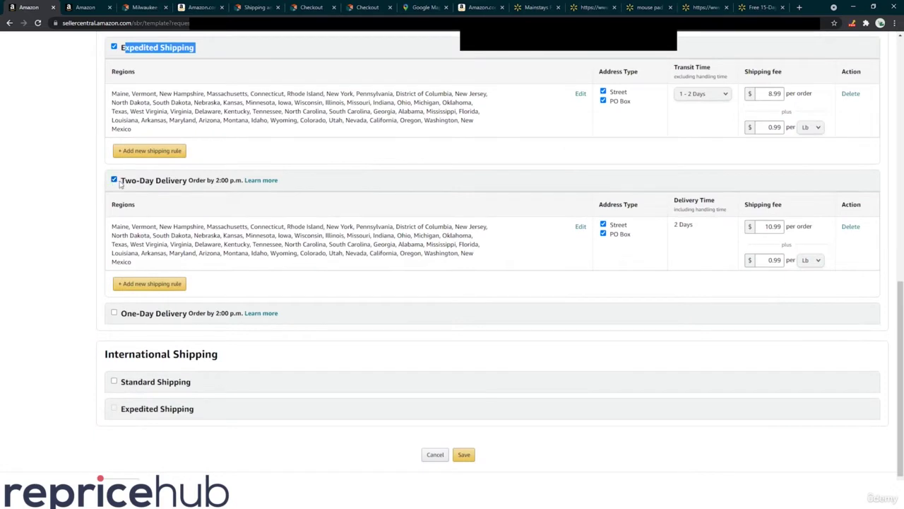
drag(130, 180, 207, 185)
click(189, 183)
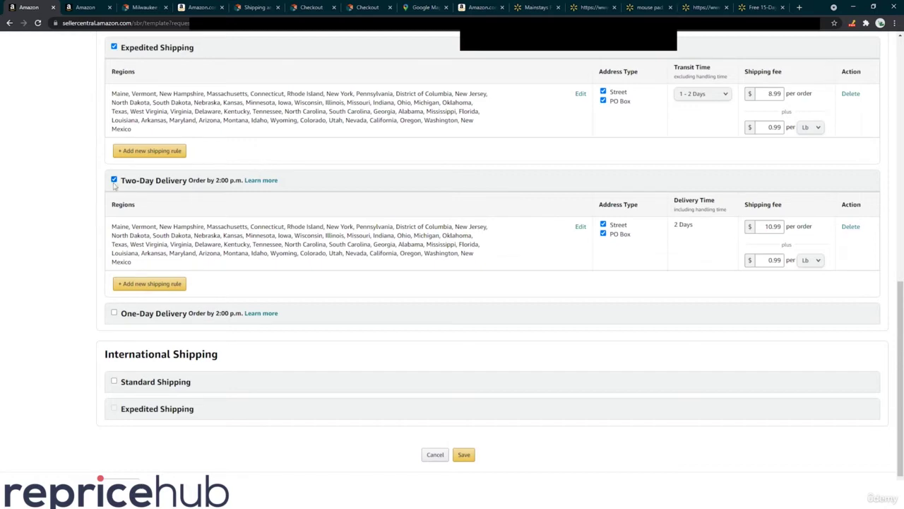
scroll(237, 224, up, 4)
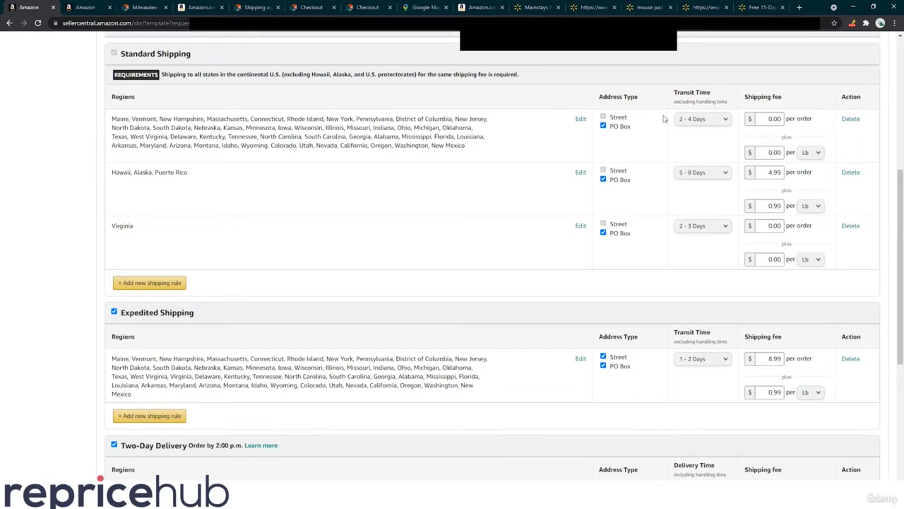
scroll(667, 159, down, 1)
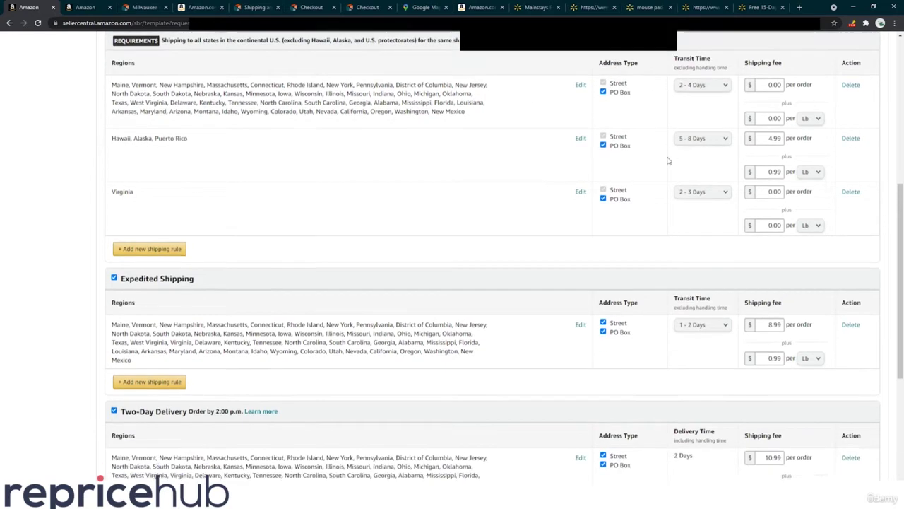
scroll(636, 162, down, 3)
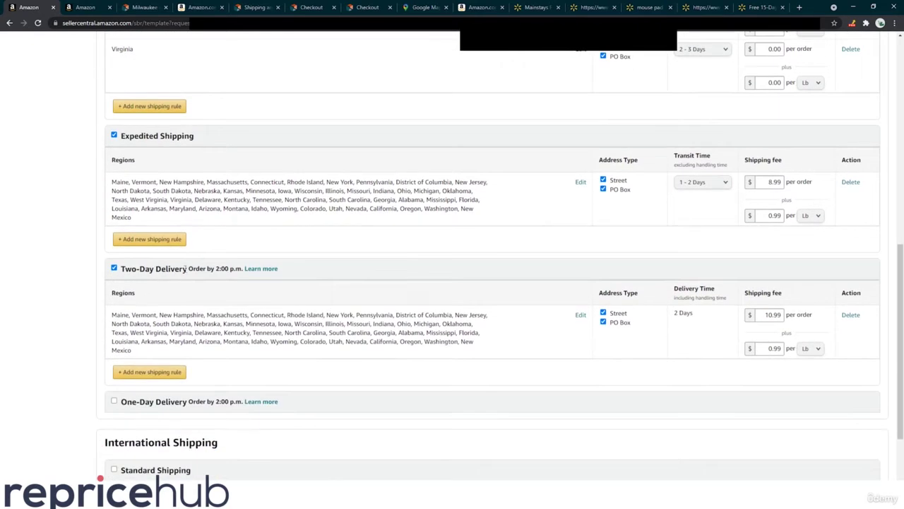
drag(124, 270, 146, 271)
click(160, 267)
Switch to the Paint sketch and, with the brush, write 2 above Handling Time and 3-5 above Shipping Time
mouse_move(903, 302)
mouse_down()
mouse_move(884, 276)
mouse_move(492, 134)
mouse_move(530, 131)
mouse_up()
click(579, 130)
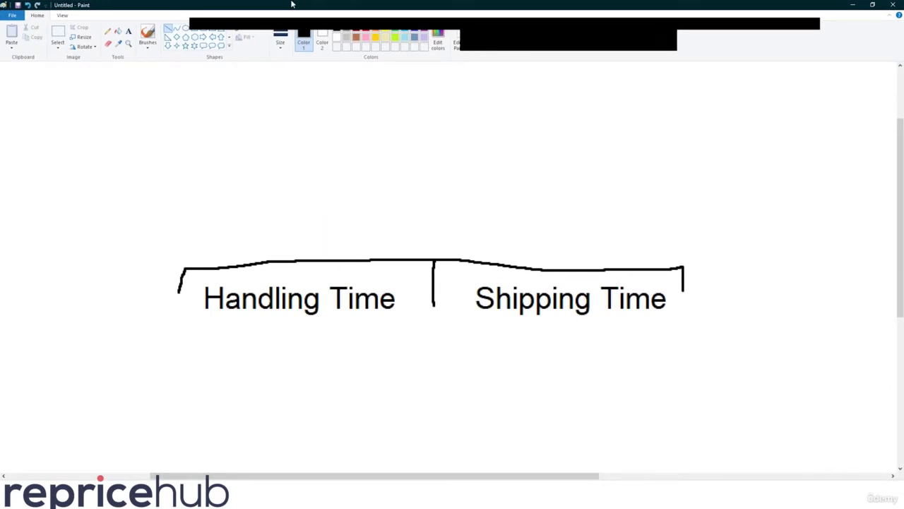
click(147, 33)
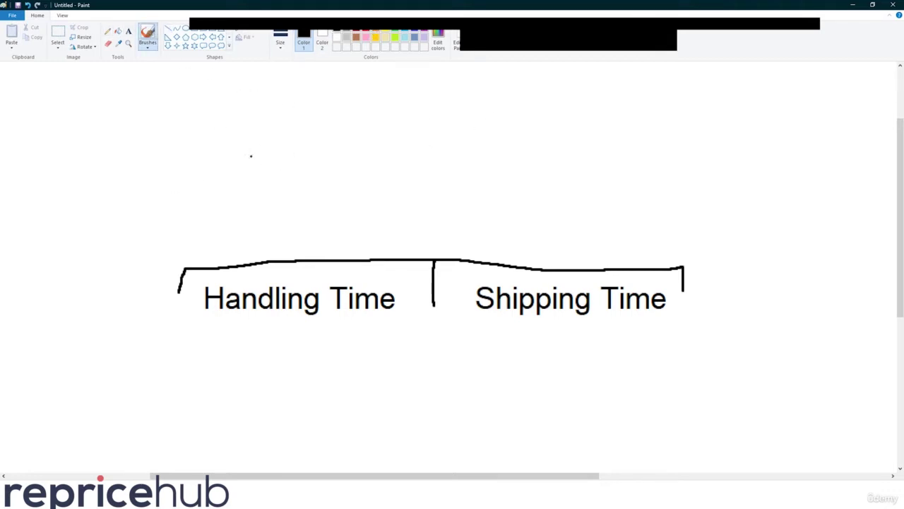
mouse_move(254, 136)
mouse_down()
mouse_move(314, 139)
mouse_move(382, 179)
mouse_up()
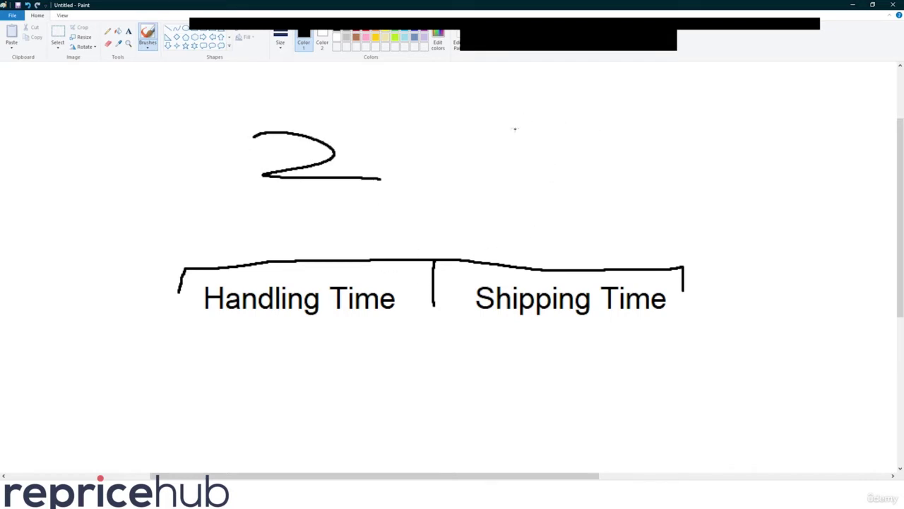
mouse_move(494, 123)
mouse_down()
mouse_move(518, 125)
mouse_move(500, 157)
mouse_move(580, 140)
mouse_move(619, 149)
mouse_move(589, 159)
mouse_up()
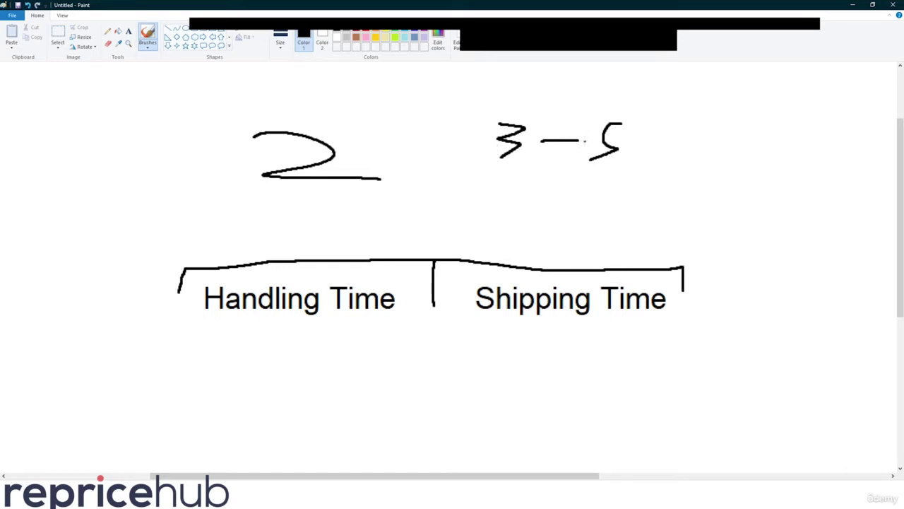
Undo the handwritten 3-5, write 5 above Shipping Time, and write 7 beside it as the total
key(ctrl+z)
key(ctrl+z)
key(ctrl+z)
drag(586, 125, 531, 200)
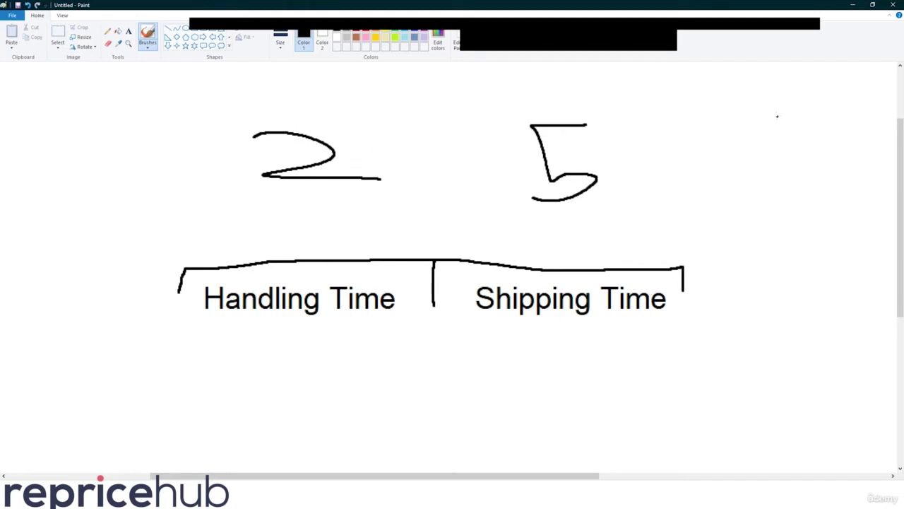
mouse_move(777, 115)
mouse_down()
mouse_move(848, 120)
mouse_move(749, 207)
mouse_up()
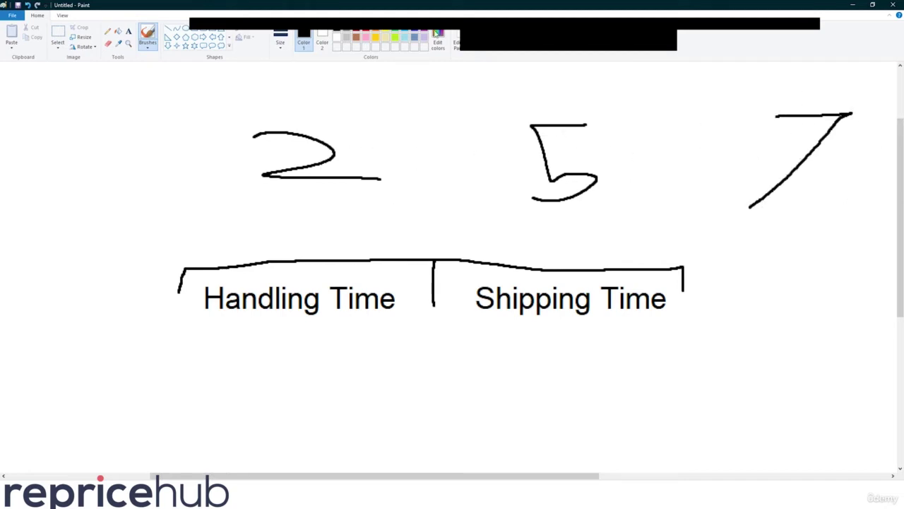
Return to the template in Seller Central and review the Standard Shipping transit times and fees
mouse_move(465, 4)
mouse_down()
mouse_move(462, 28)
mouse_move(666, 356)
mouse_move(903, 268)
mouse_up()
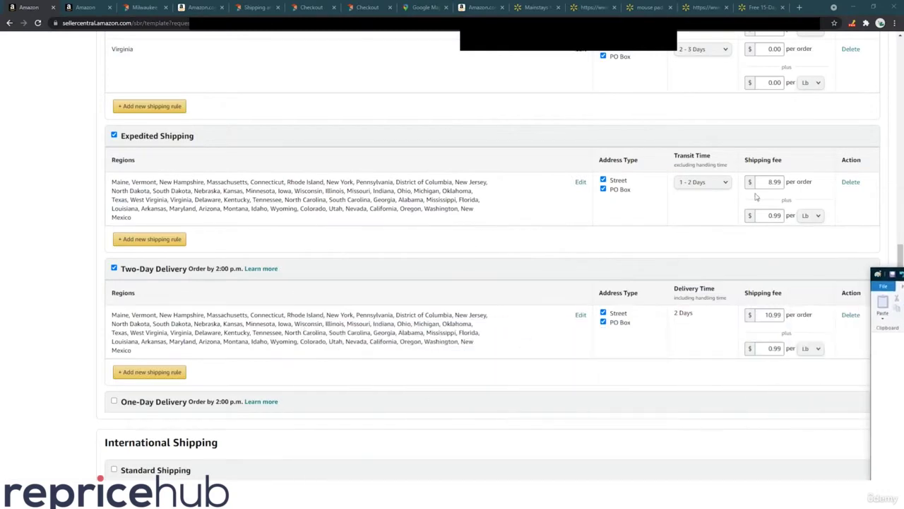
scroll(749, 176, up, 3)
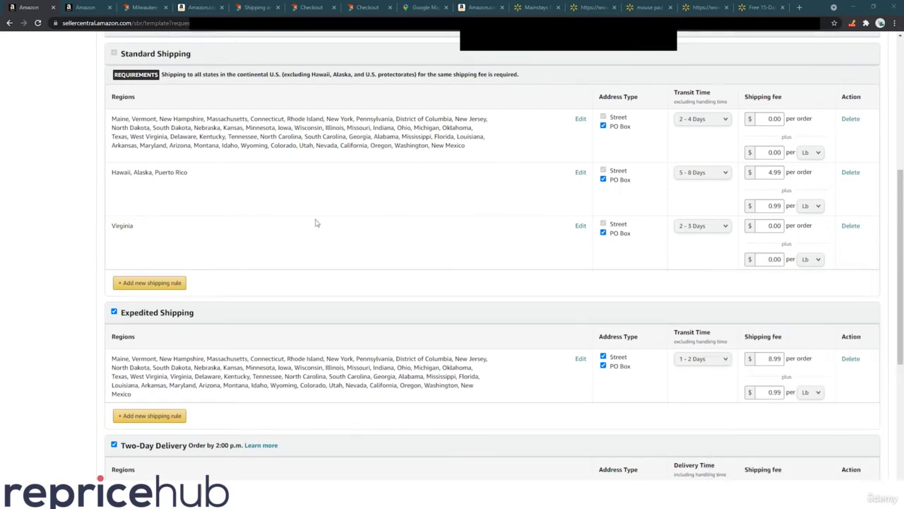
Switch back to the Paint sketch and undo the handwritten 2, 5 and 7
mouse_move(777, 261)
mouse_down()
mouse_move(303, 155)
mouse_move(424, 161)
mouse_move(177, 4)
mouse_up()
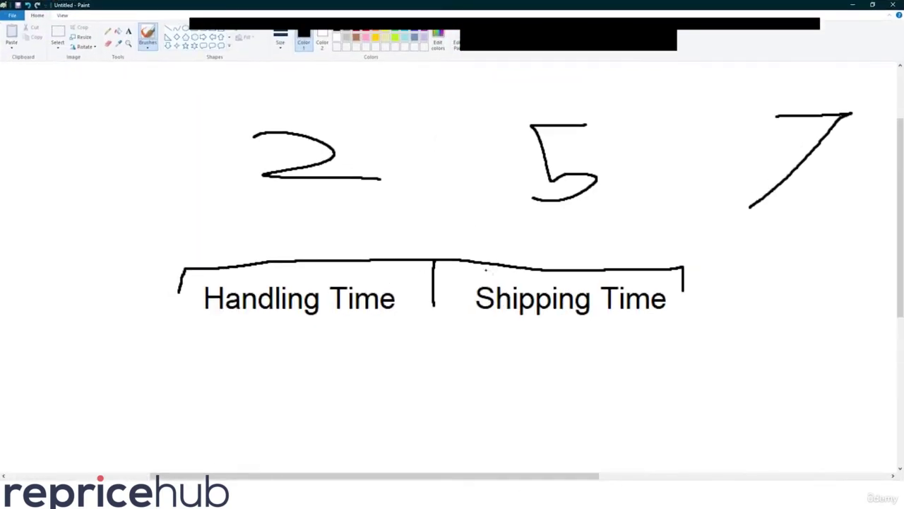
key(ctrl+z)
key(ctrl+z)
key(ctrl+z)
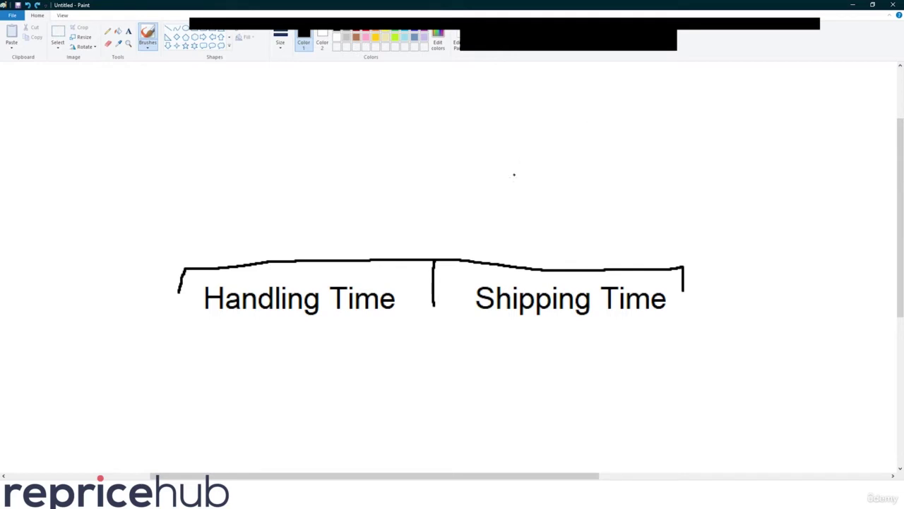
Draw an oval above Shipping Time, undo it, and draw a freehand oval above Handling Time instead
mouse_move(592, 99)
mouse_down()
mouse_move(714, 219)
mouse_move(526, 115)
mouse_up()
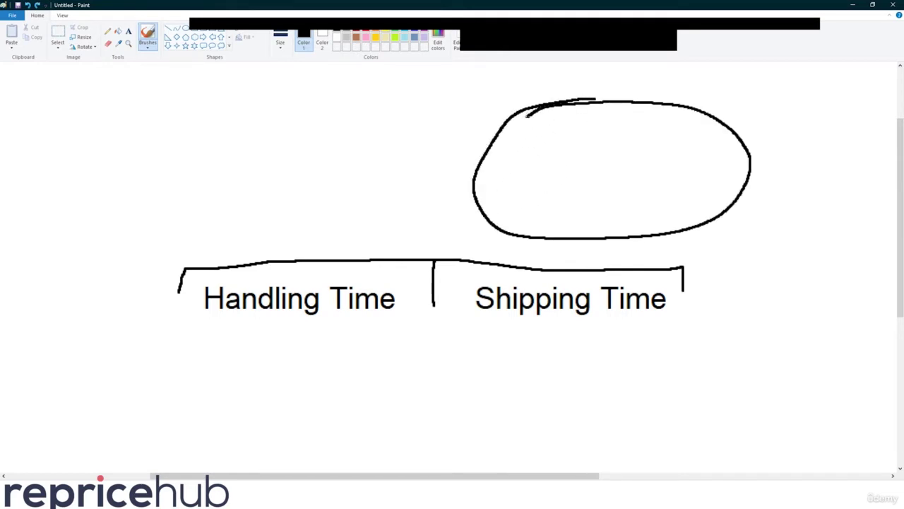
key(ctrl+z)
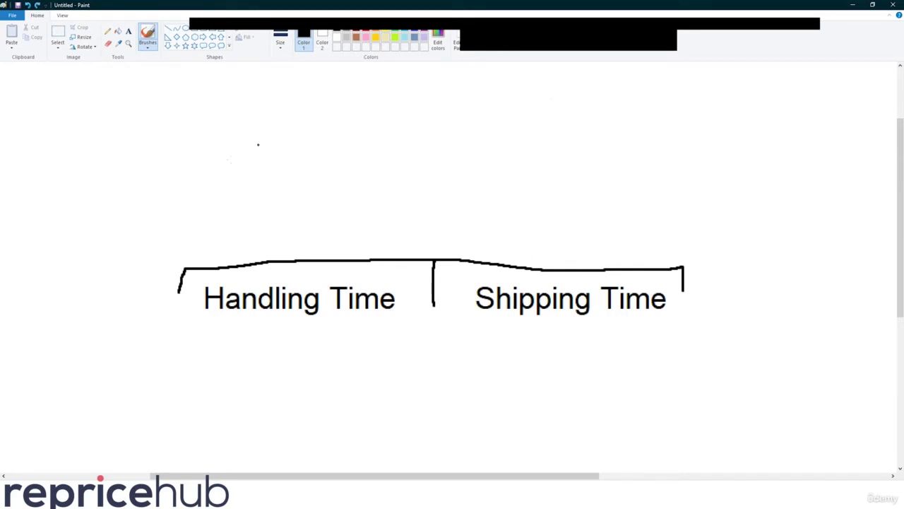
mouse_move(281, 97)
mouse_down()
mouse_move(420, 192)
mouse_move(283, 96)
mouse_up()
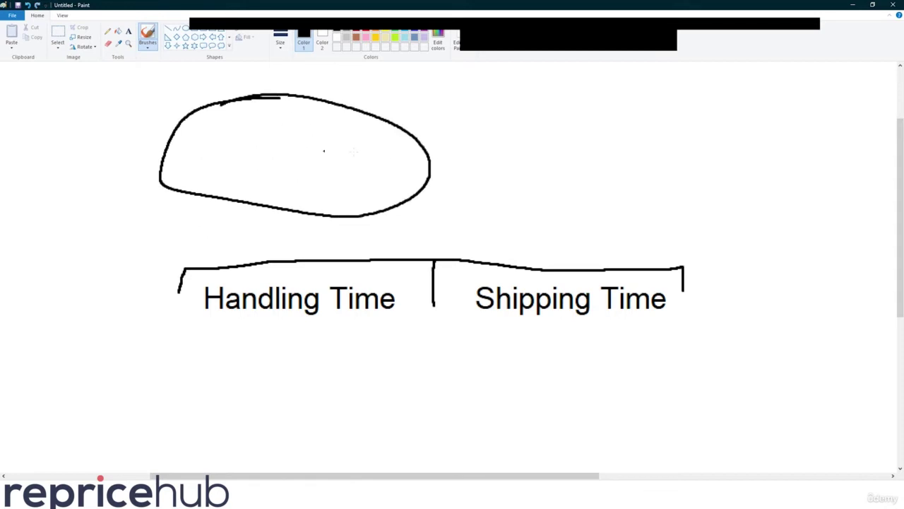
Undo the oval above Handling Time, draw a freehand oval above Shipping Time, and undo that one as well
key(ctrl+z)
mouse_move(575, 96)
mouse_down()
mouse_move(743, 177)
mouse_move(495, 103)
mouse_up()
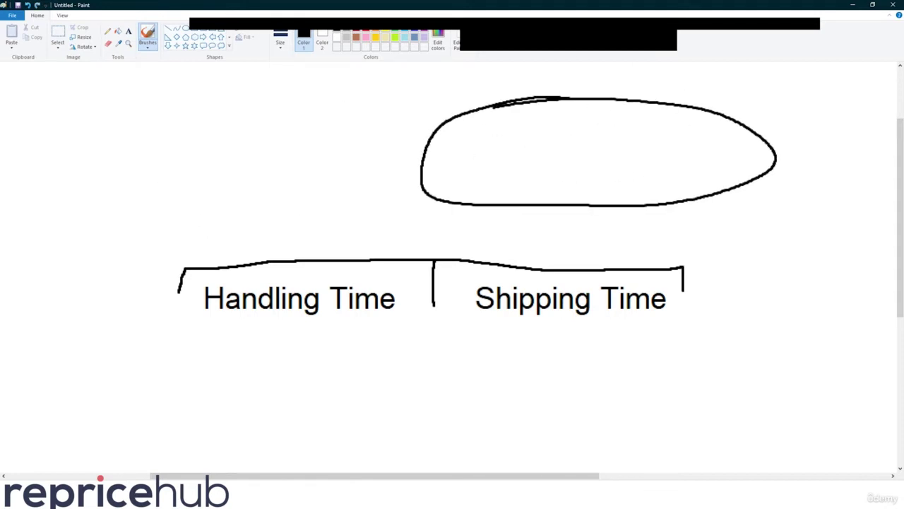
key(ctrl+z)
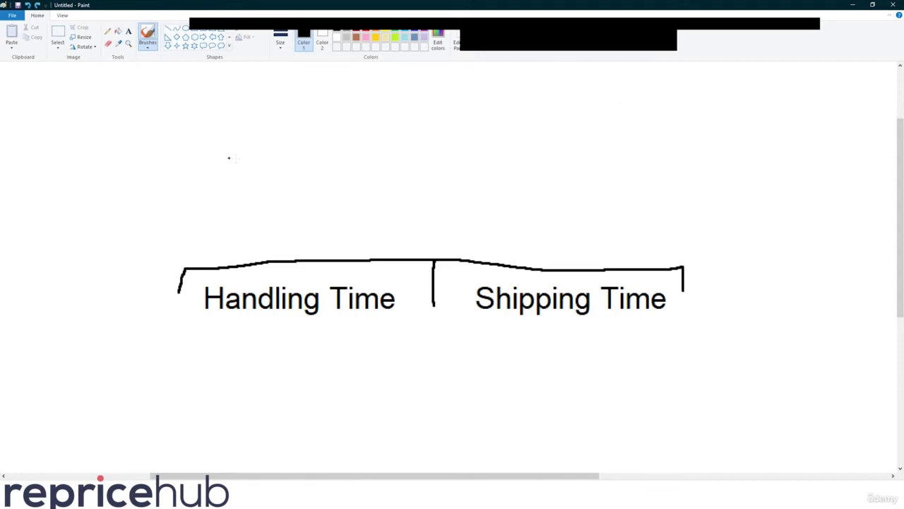
Draw a plus sign between the areas above the two labels and an equals sign beyond them, and undo both
mouse_move(428, 168)
mouse_down()
mouse_move(450, 167)
mouse_move(439, 180)
mouse_up()
drag(740, 152, 811, 151)
drag(762, 174, 797, 172)
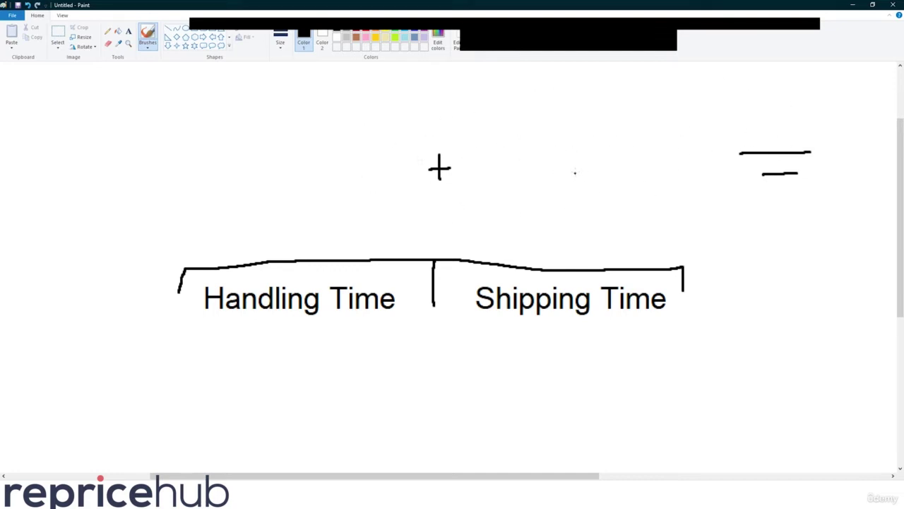
key(ctrl+z)
key(ctrl+z)
key(ctrl+z)
key(ctrl+z)
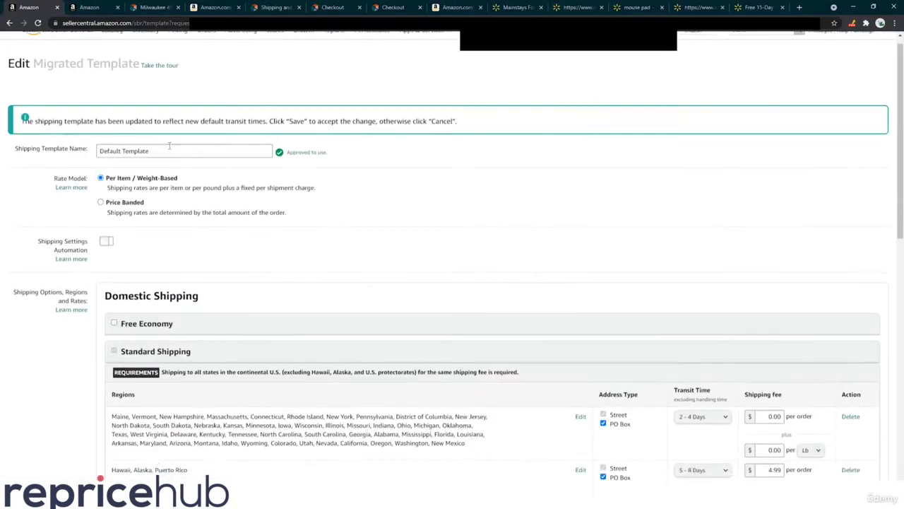
Return to the shipping template in Seller Central and disable Two-Day Delivery under Domestic Shipping
scroll(210, 174, down, 6)
scroll(210, 174, down, 3)
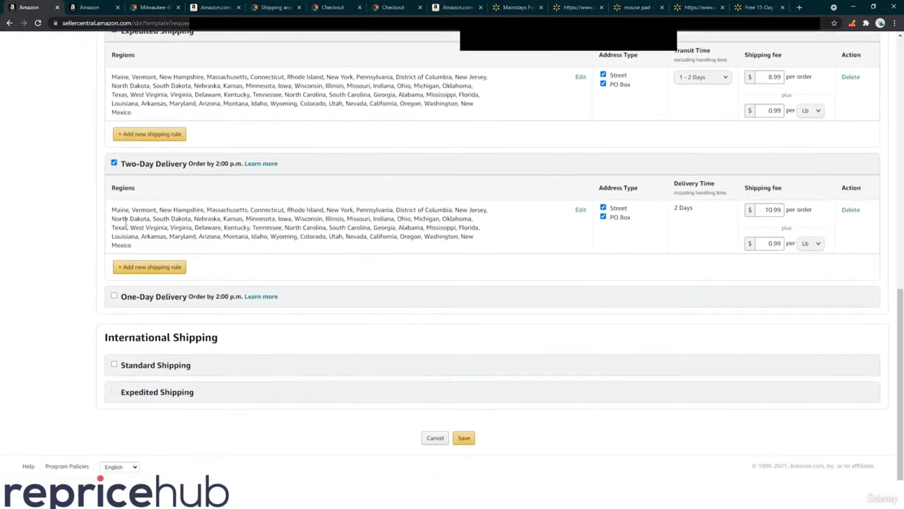
click(114, 163)
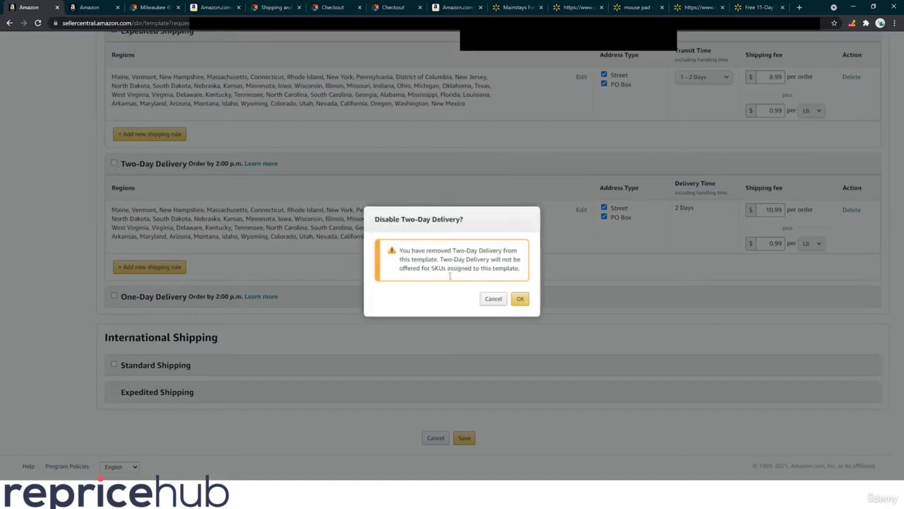
click(520, 299)
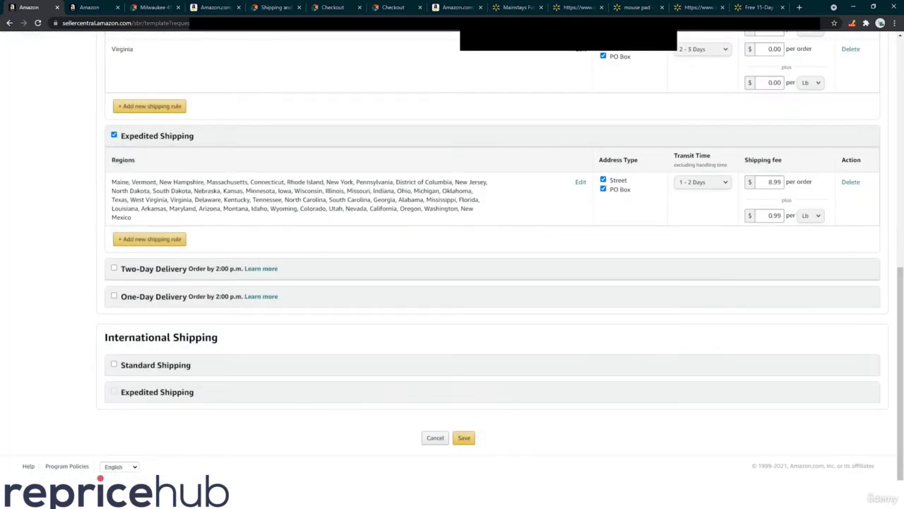
Switch back to the Paint sketch, draw freehand marks above Shipping Time and Handling Time, and undo them
mouse_move(903, 311)
mouse_down()
mouse_move(309, 227)
mouse_move(317, 225)
mouse_up()
click(513, 224)
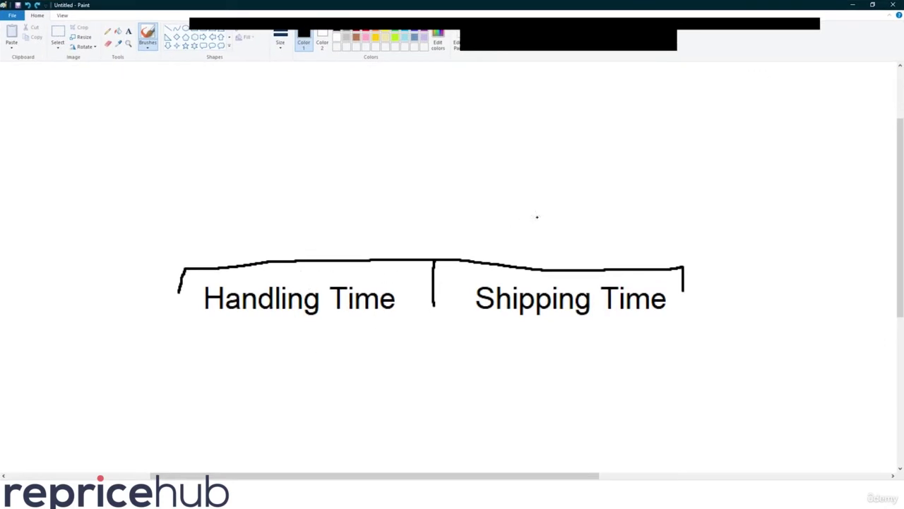
mouse_move(531, 182)
mouse_down()
mouse_move(603, 188)
mouse_move(602, 207)
mouse_up()
mouse_move(298, 168)
mouse_down()
mouse_move(271, 208)
mouse_move(303, 167)
mouse_up()
key(ctrl+z)
key(ctrl+z)
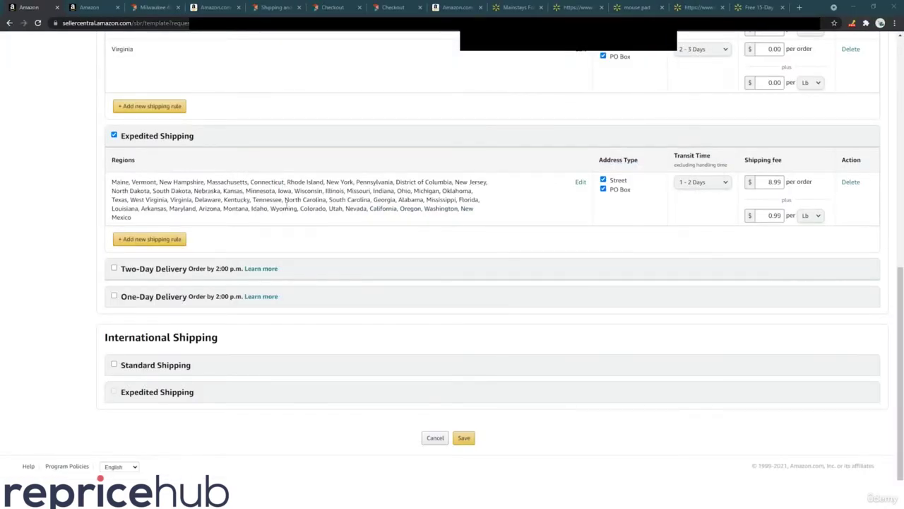
Return to the Seller Central template and turn off PO Box delivery for all three Standard Shipping region rules
scroll(280, 365, up, 3)
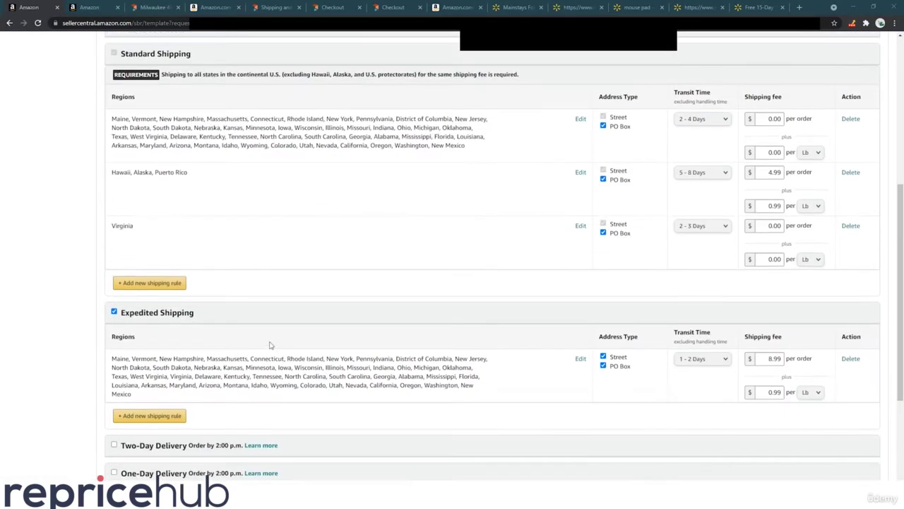
scroll(210, 157, up, 2)
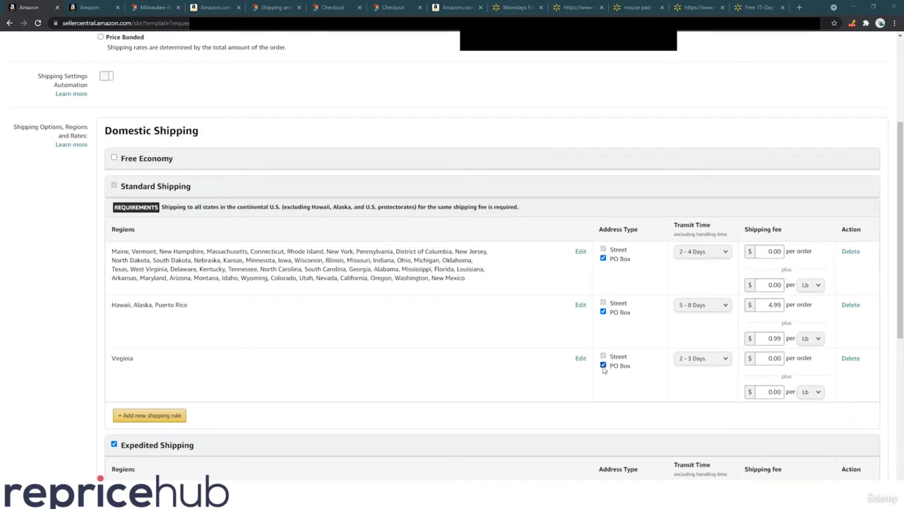
click(603, 366)
click(603, 312)
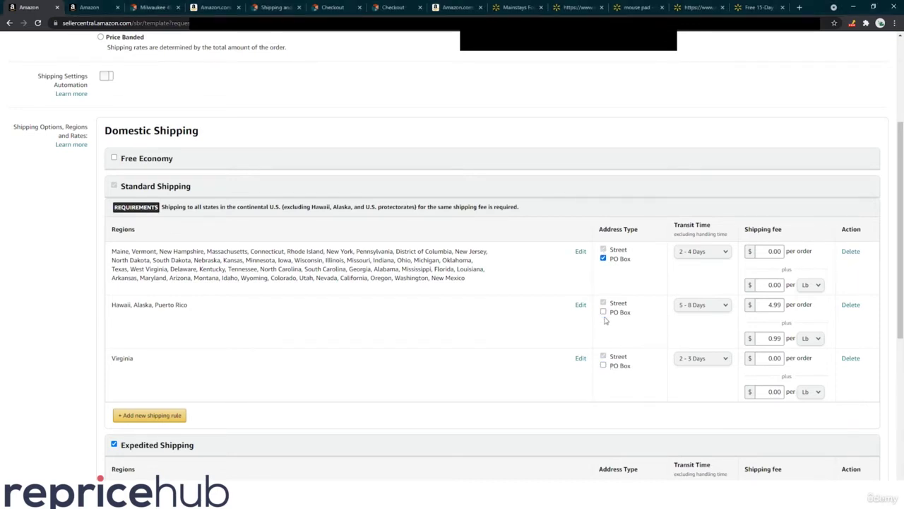
click(603, 259)
drag(615, 257, 647, 317)
click(650, 336)
click(604, 258)
click(604, 258)
Check the transit time options for Virginia and delete the Virginia rule from Standard Shipping
drag(131, 251, 135, 360)
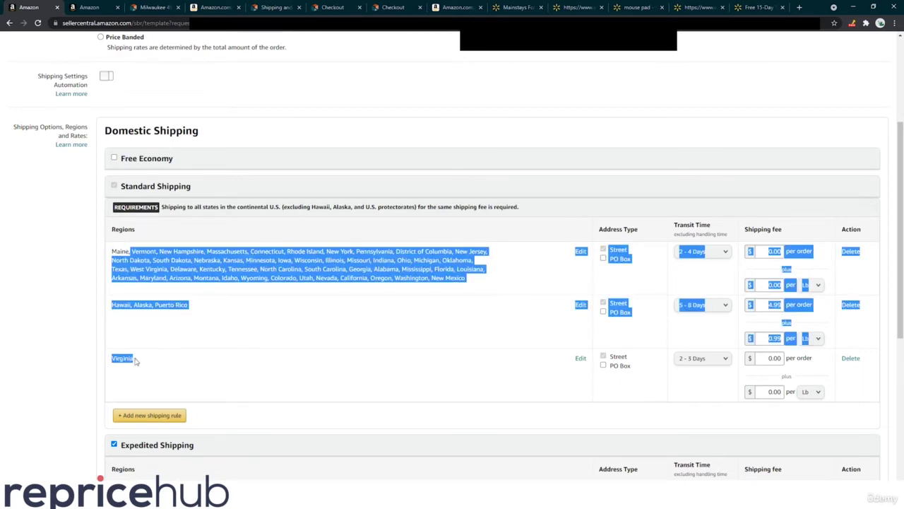
click(278, 378)
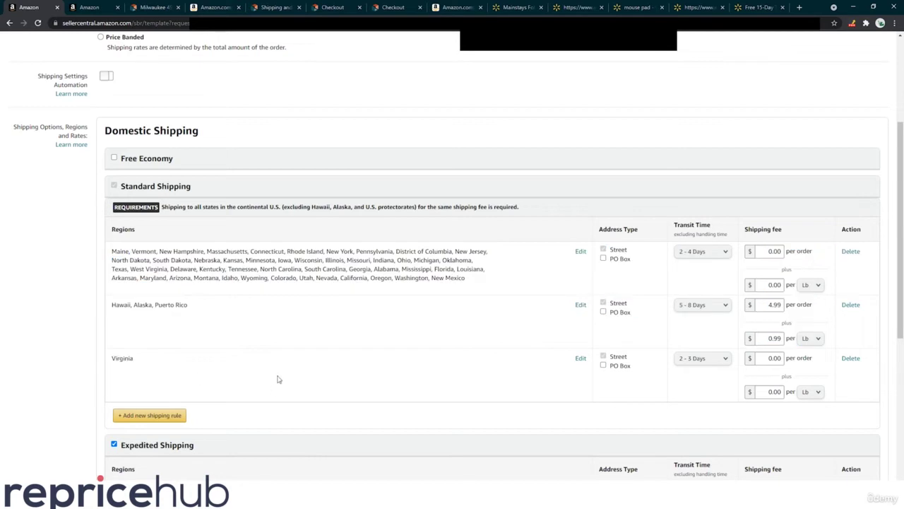
double_click(122, 358)
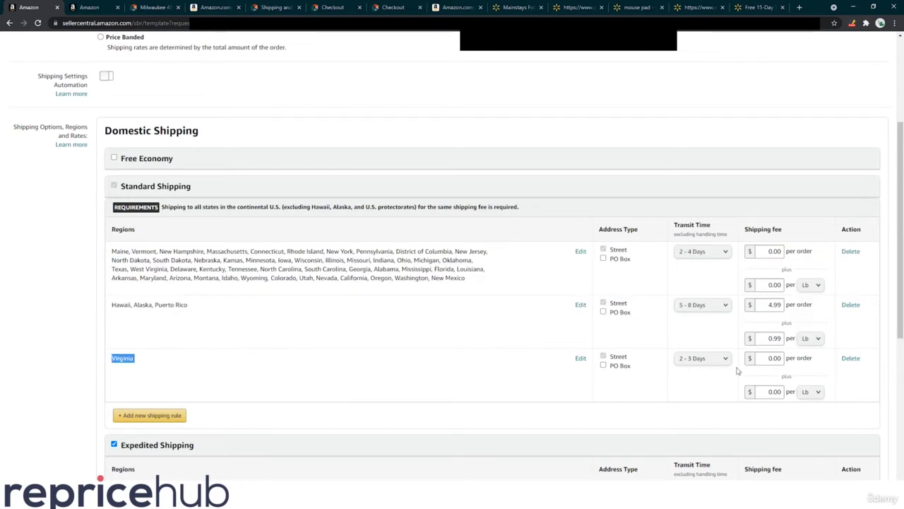
click(685, 358)
click(634, 395)
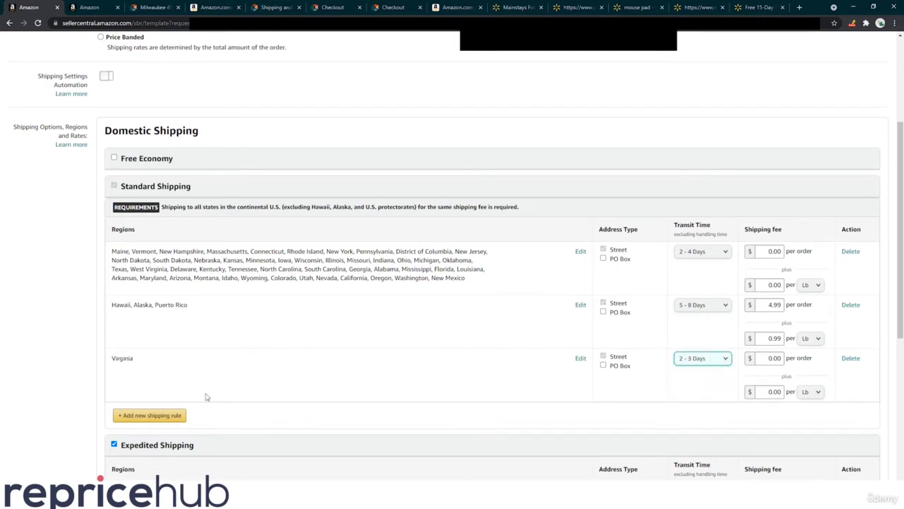
click(294, 401)
click(851, 359)
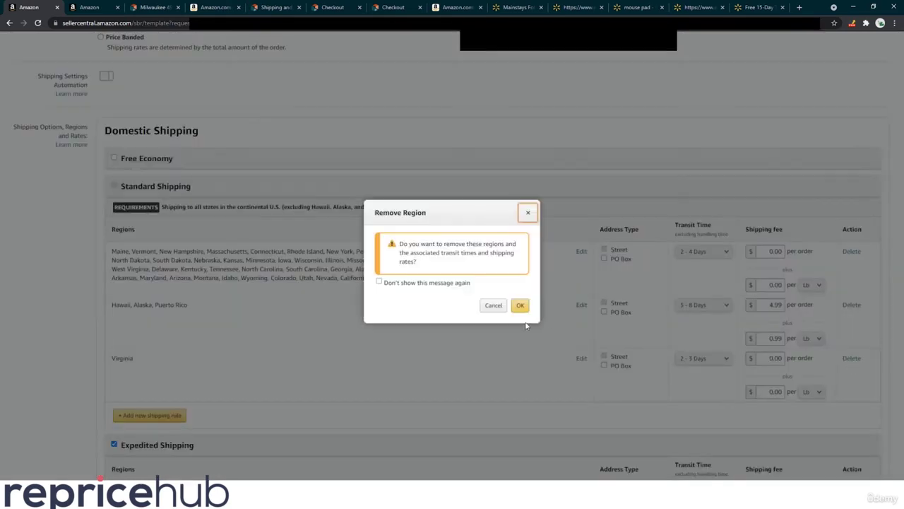
click(518, 307)
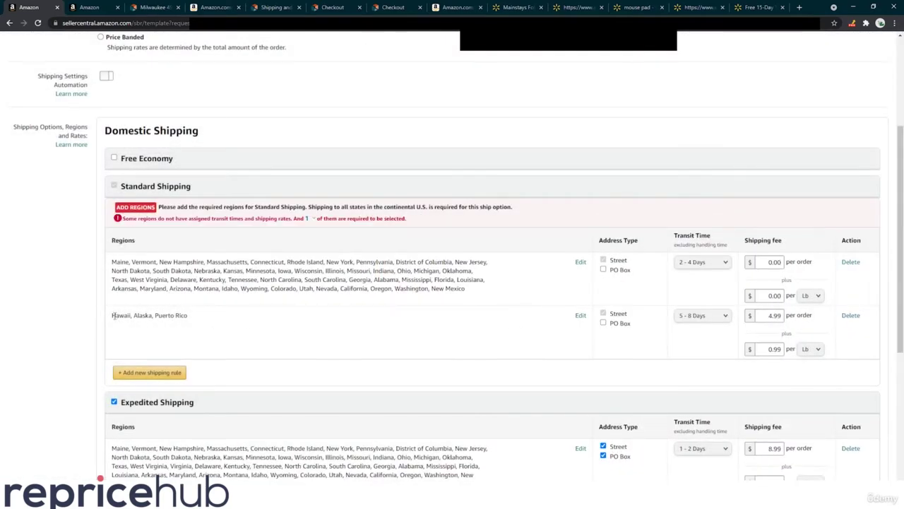
Delete the Hawaii, Alaska and Puerto Rico rule from Standard Shipping
drag(113, 315, 166, 316)
click(175, 318)
drag(113, 315, 121, 316)
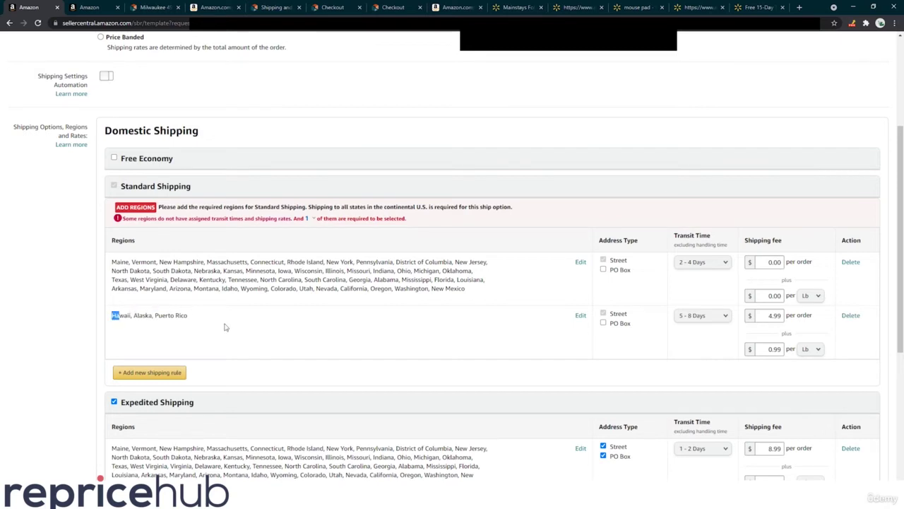
click(701, 316)
click(572, 331)
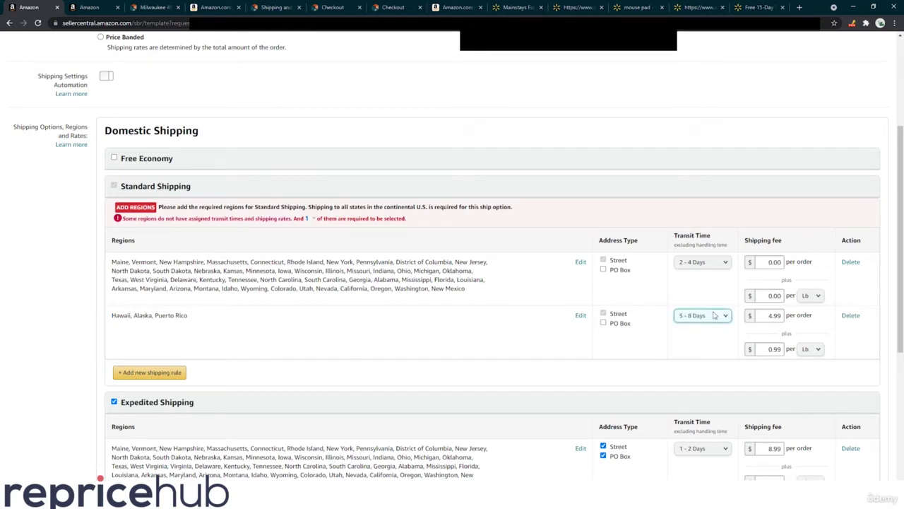
click(850, 317)
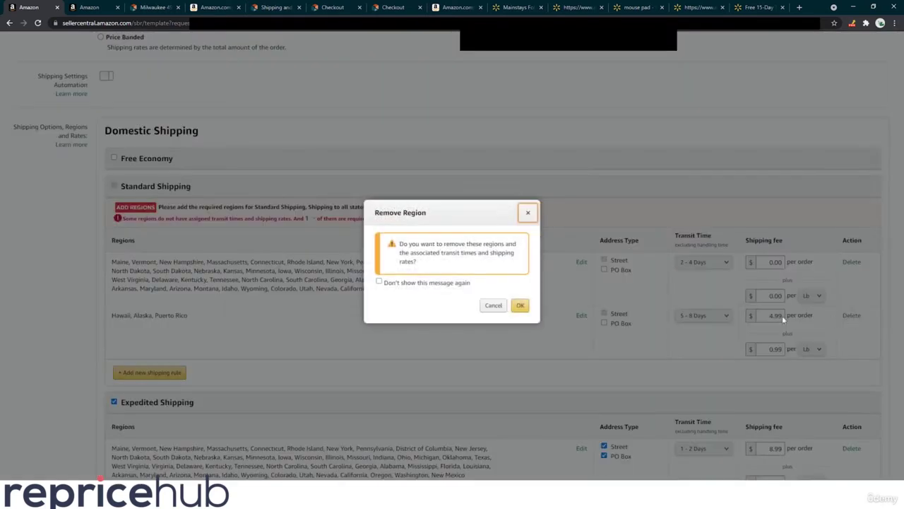
click(520, 306)
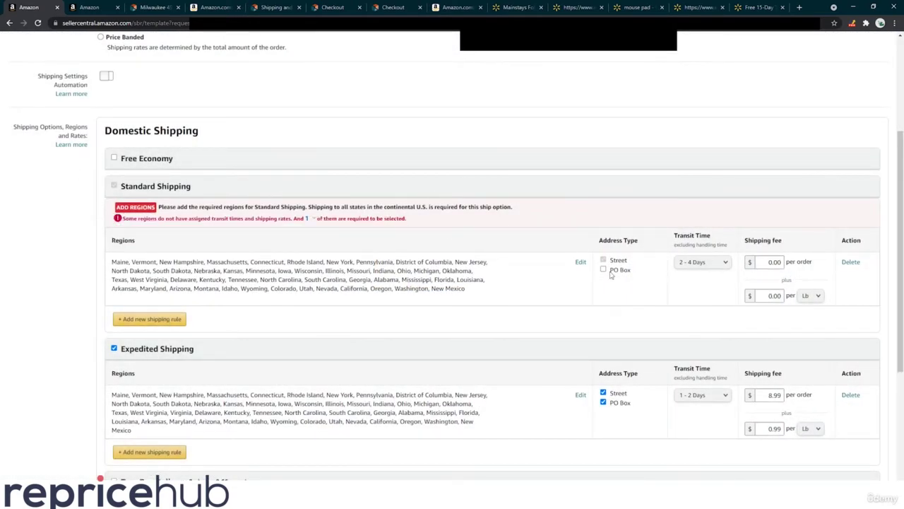
Add Virginia back to the deliverable regions of the remaining Standard Shipping rule
click(580, 263)
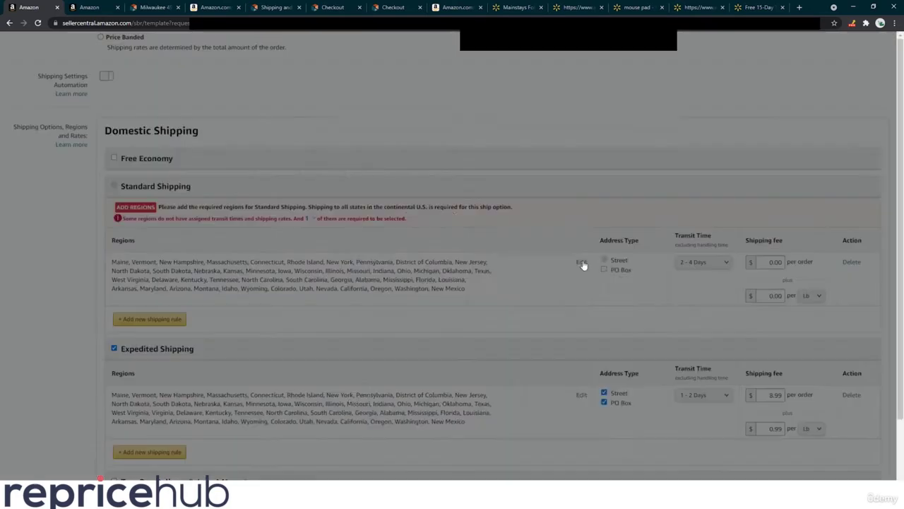
click(551, 291)
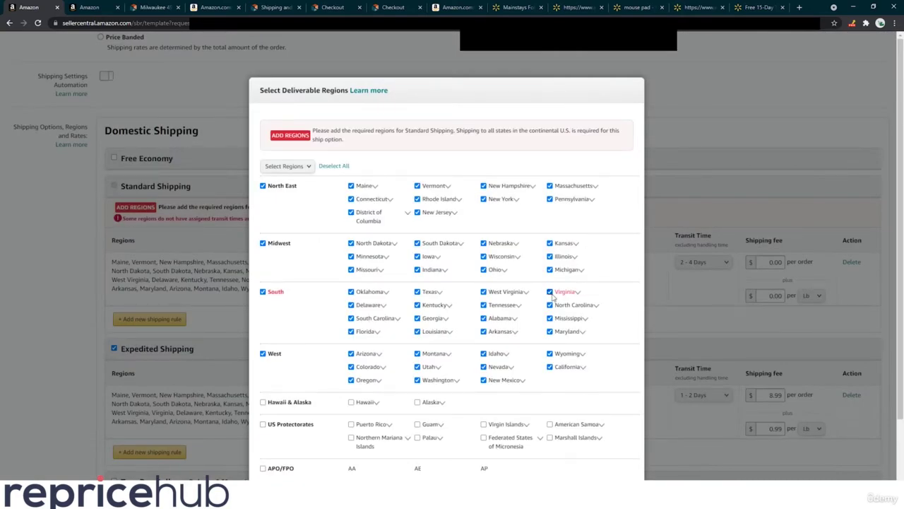
scroll(558, 410, down, 2)
click(625, 426)
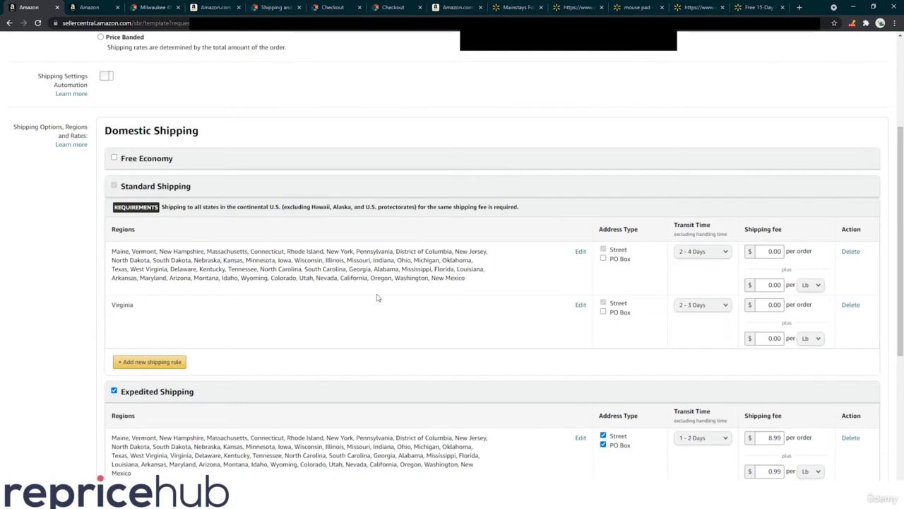
drag(287, 251, 314, 313)
click(314, 314)
Switch to the Paint sketch and write = 6 beyond the Shipping Time bracket as the total
key(alt+Tab)
click(667, 171)
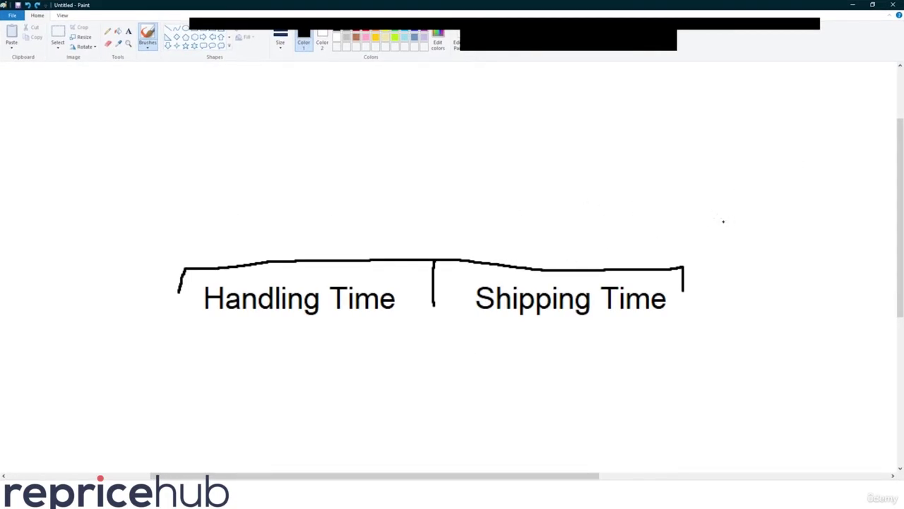
drag(731, 188, 764, 188)
drag(732, 212, 771, 212)
mouse_move(842, 168)
mouse_down()
mouse_move(825, 220)
mouse_move(837, 201)
mouse_up()
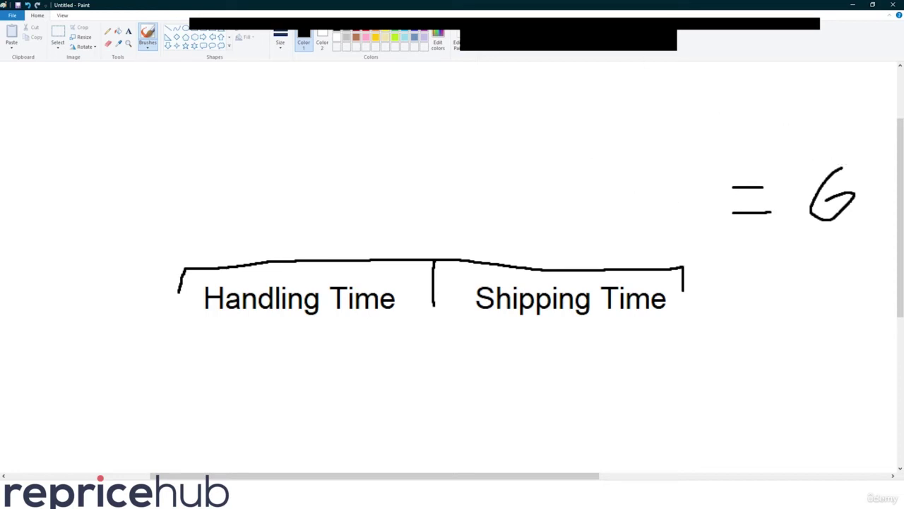
Return to the Seller Central template and set the transit time to 2 - 4 Days for both Standard Shipping rules
key(alt+Tab)
mouse_move(657, 202)
mouse_down()
mouse_move(634, 155)
mouse_move(646, 162)
mouse_up()
click(690, 157)
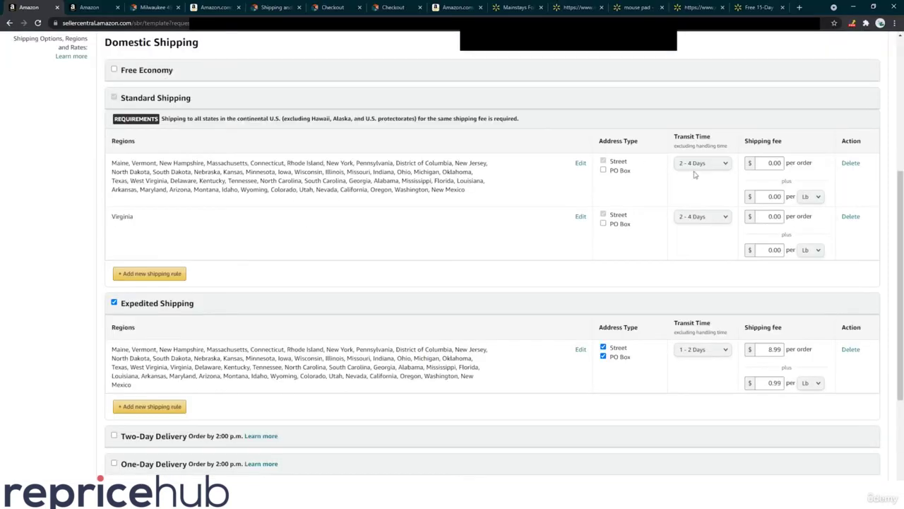
click(699, 164)
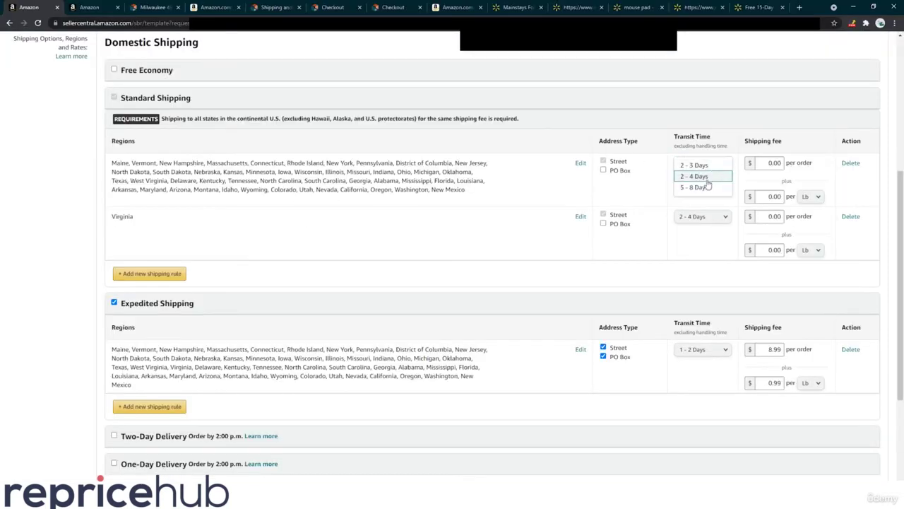
click(705, 178)
click(702, 216)
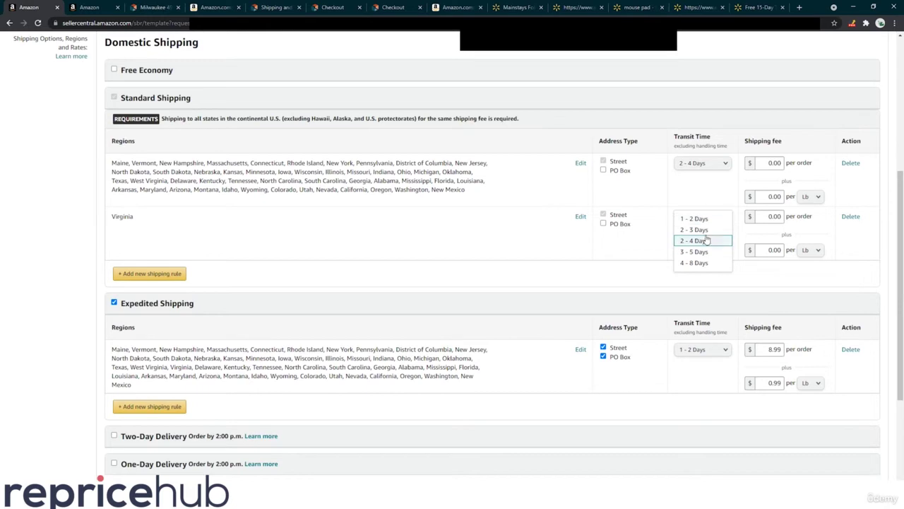
click(706, 240)
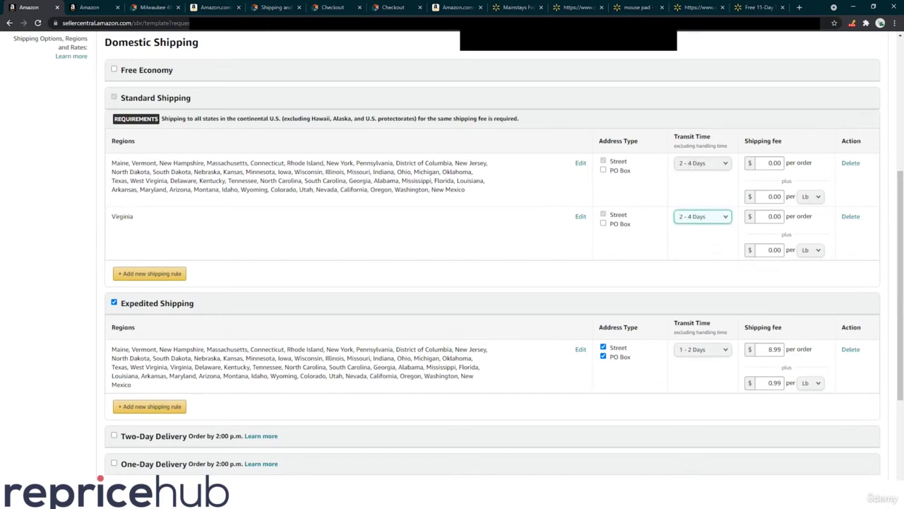
Switch back to the Paint sketch and write 3 above Handling Time and 4 above Shipping Time, undoing any stray strokes
key(alt+Tab)
click(573, 157)
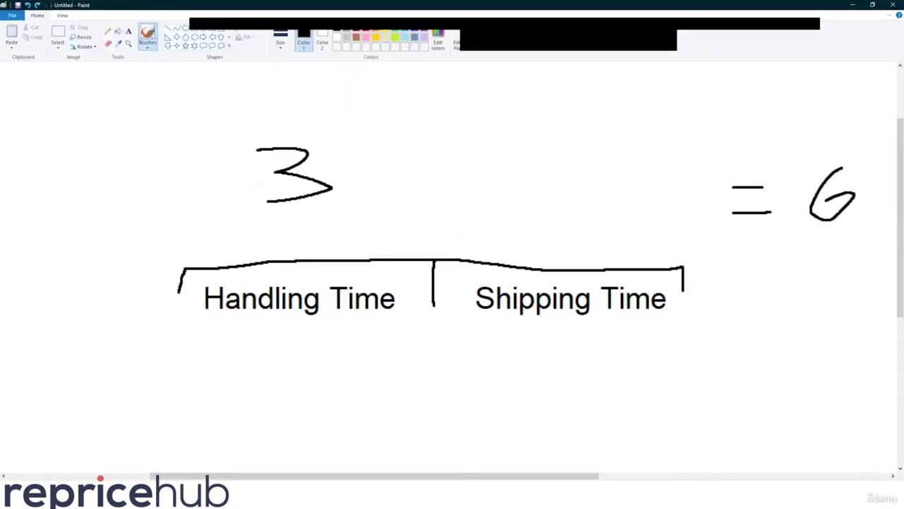
drag(177, 104, 239, 127)
mouse_move(234, 97)
mouse_down()
mouse_move(239, 128)
mouse_move(104, 65)
mouse_up()
key(ctrl+z)
key(ctrl+z)
key(ctrl+z)
drag(543, 130, 570, 160)
drag(571, 122, 561, 214)
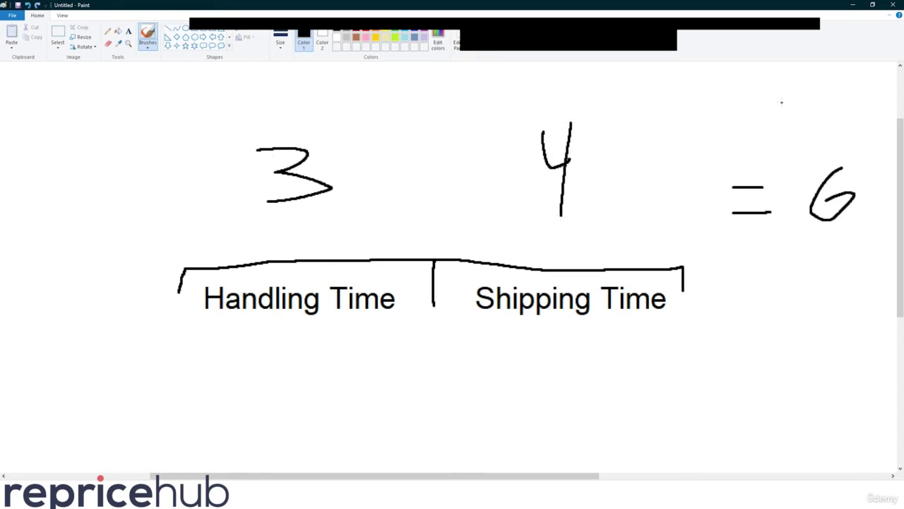
Cross out the handwritten 6 and draw a mark above the equals sign, undoing the trial strokes
drag(781, 103, 774, 138)
key(ctrl+z)
drag(791, 87, 798, 135)
key(ctrl+z)
drag(809, 143, 884, 257)
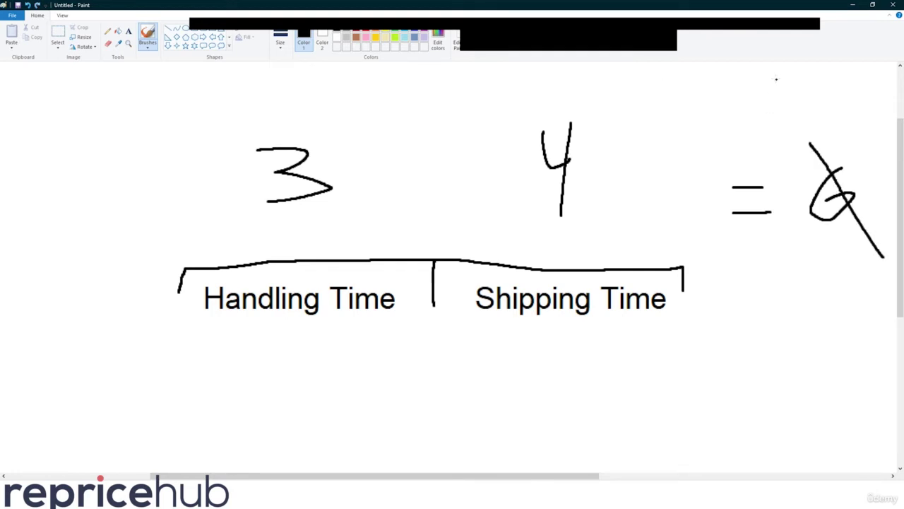
drag(776, 79, 751, 115)
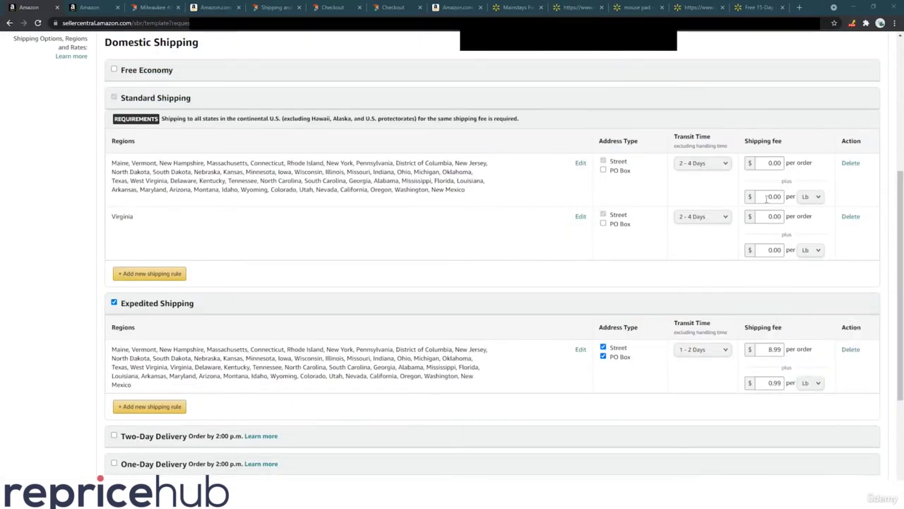
Set the weight-based charge of the multi-state Standard Shipping rule to $9.95 per Item
click(811, 197)
click(815, 203)
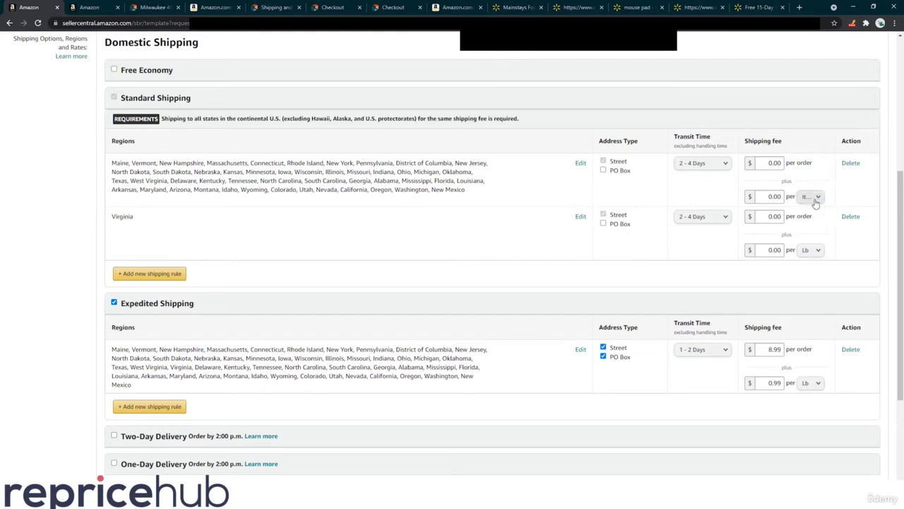
key(shift+Tab)
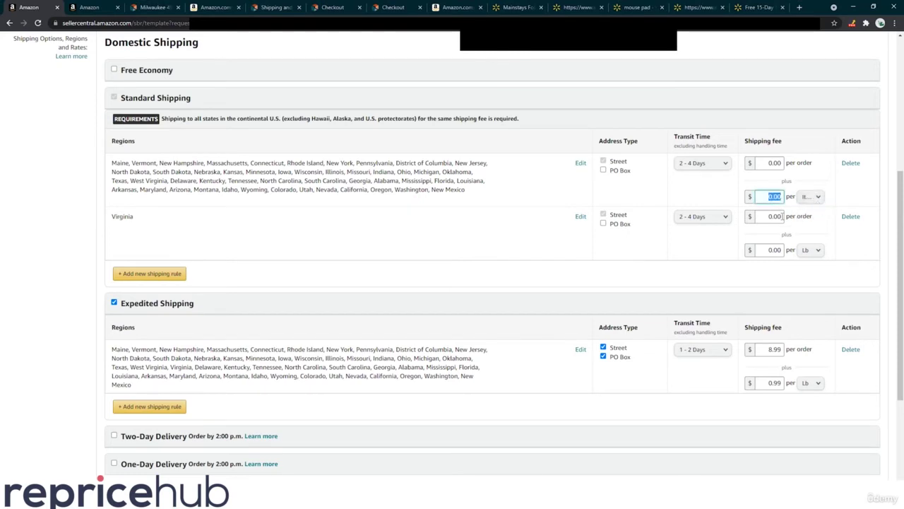
text(9.95)
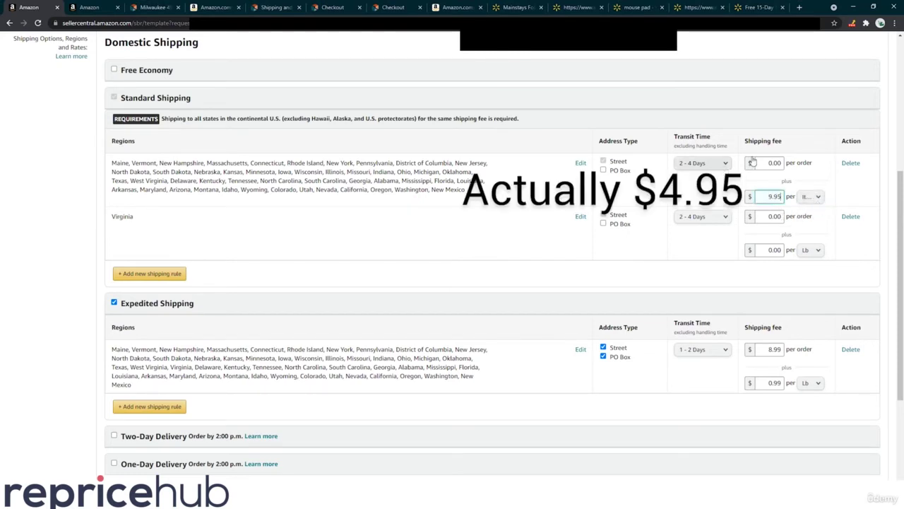
click(836, 189)
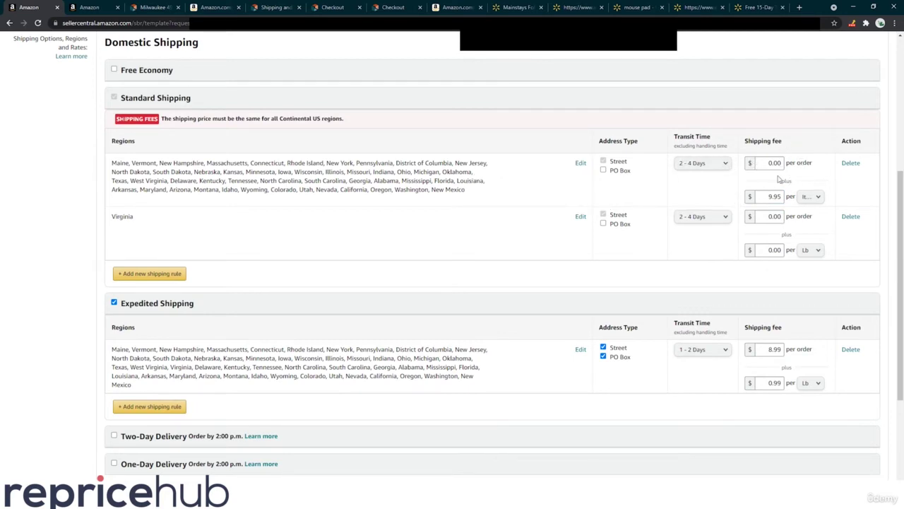
double_click(772, 196)
Set the additional charge of the Virginia Standard Shipping rule to $9.95 per Item
click(809, 250)
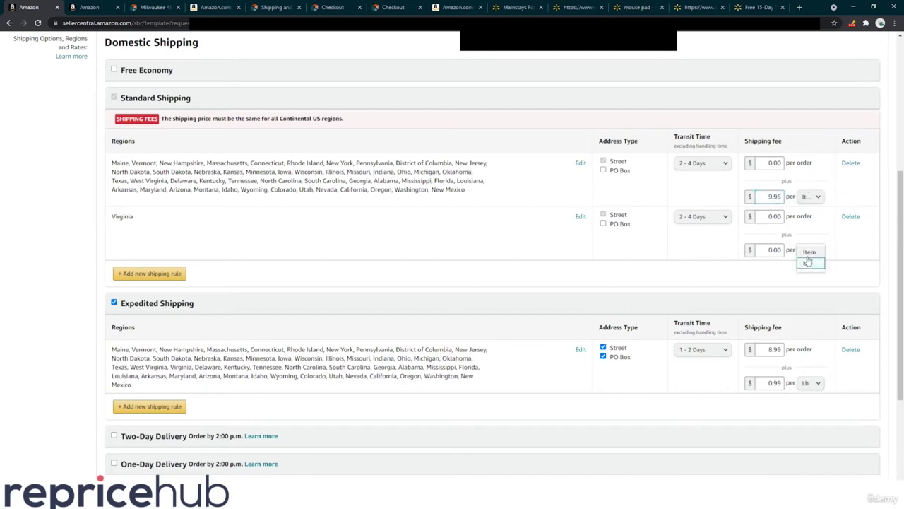
click(809, 253)
drag(768, 251, 826, 254)
text(9.95)
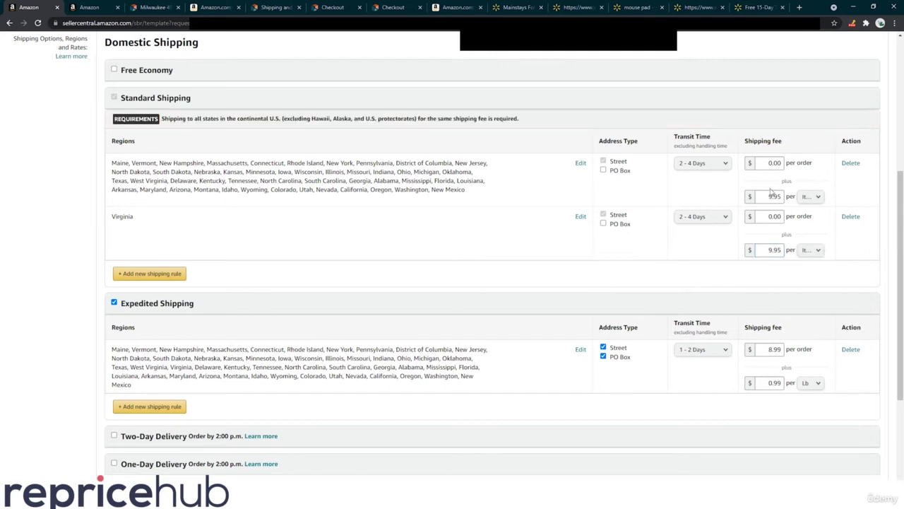
drag(770, 196, 799, 199)
Switch to the Paint sketch and write = 6 beyond the expedited row's Shipping Time bracket as the total
scroll(417, 359, down, 2)
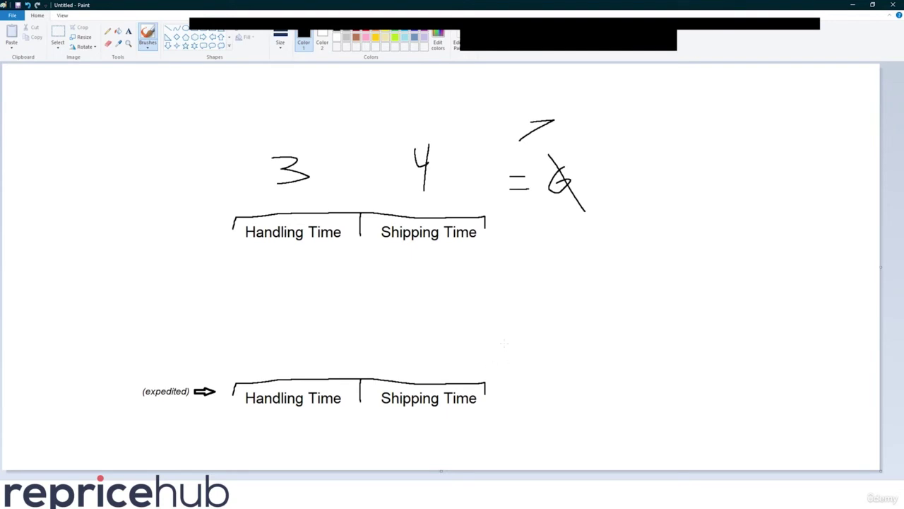
mouse_move(566, 329)
mouse_down()
mouse_move(550, 345)
mouse_move(534, 334)
mouse_up()
drag(503, 342, 526, 342)
Return to the Seller Central template and set the Expedited Shipping transit time to 1 - 3 Days
mouse_move(538, 5)
mouse_down()
mouse_move(506, 195)
mouse_move(903, 253)
mouse_up()
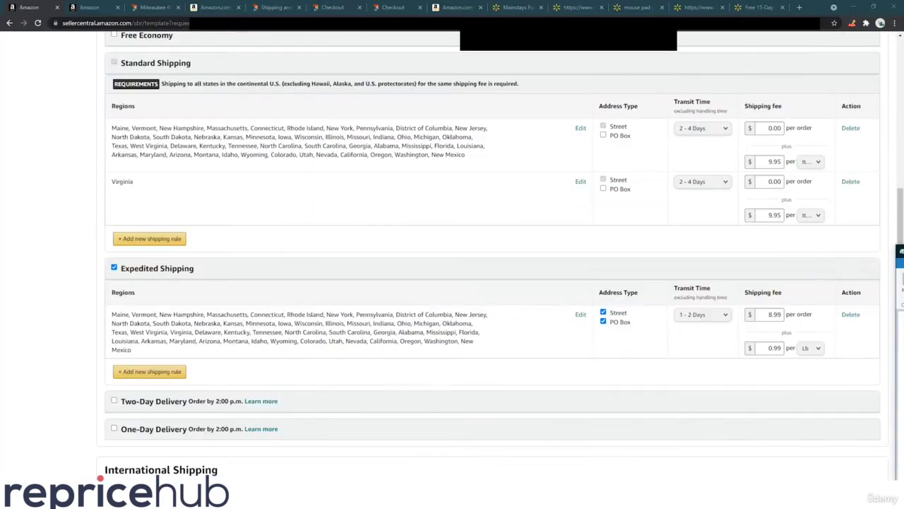
click(702, 316)
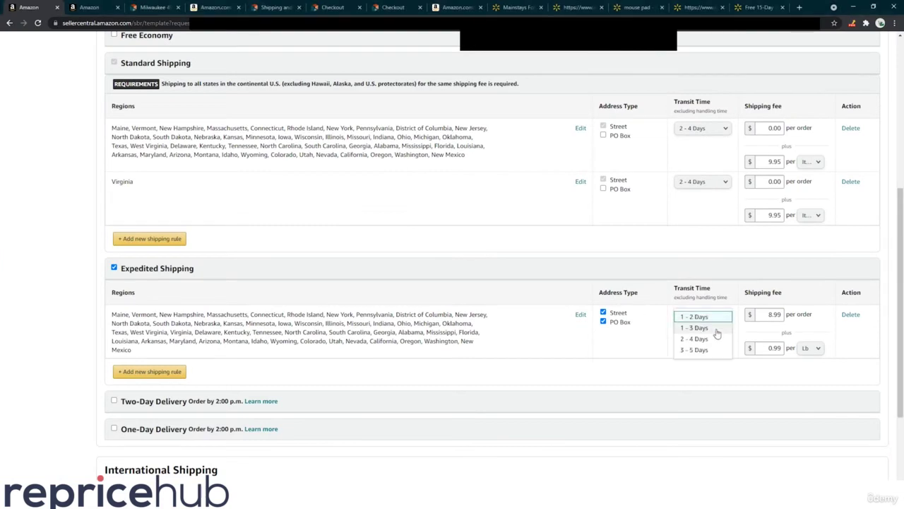
click(716, 329)
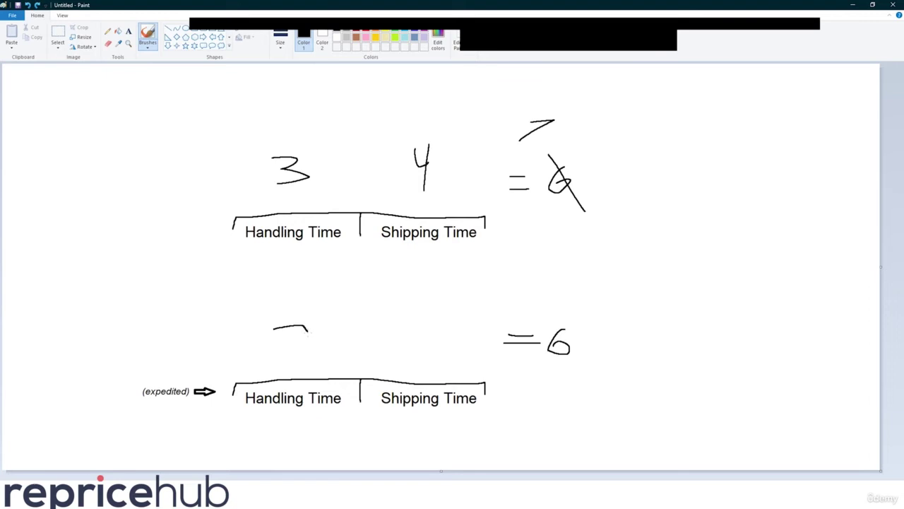
In the Paint sketch's expedited row, write 3 above Handling Time and 3 above Shipping Time, undoing any stray stroke
drag(308, 330, 284, 352)
key(ctrl+z)
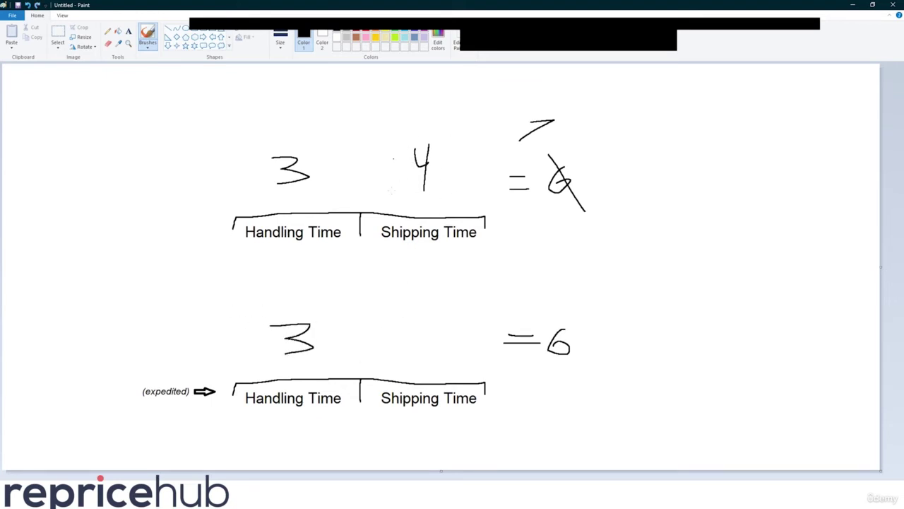
mouse_move(406, 324)
mouse_down()
mouse_move(432, 329)
mouse_move(421, 351)
mouse_up()
Go back to the Seller Central template and reselect 1 - 3 Days as the Expedited Shipping transit time
key(super+Down)
click(703, 314)
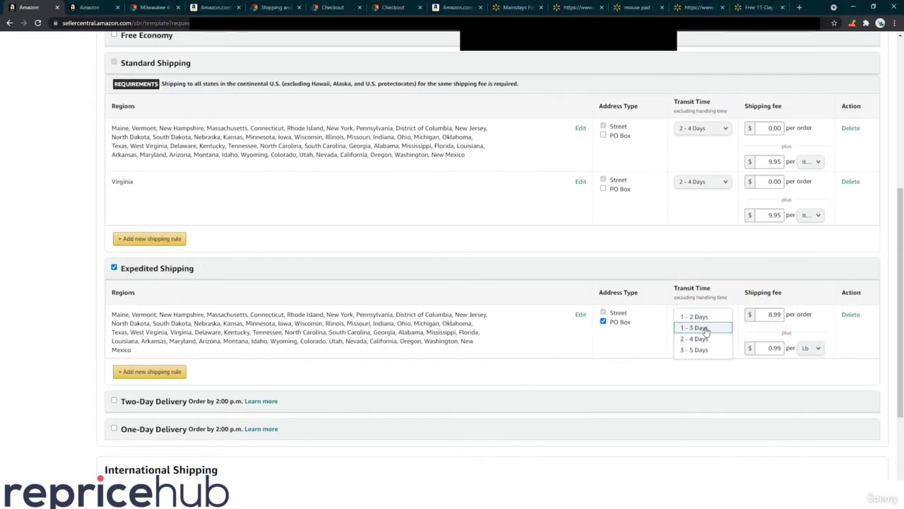
click(707, 329)
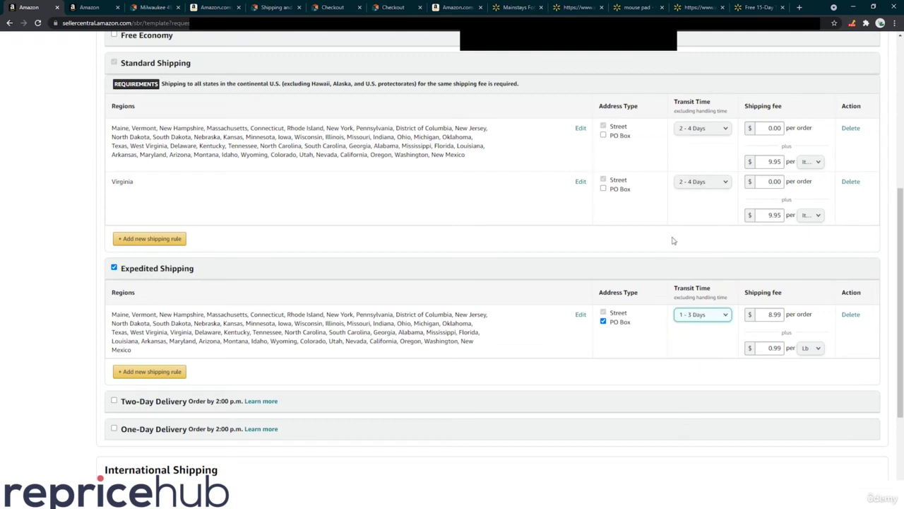
Compare the standard and expedited time totals in the Paint sketch, and return to the Seller Central template
key(alt+Tab)
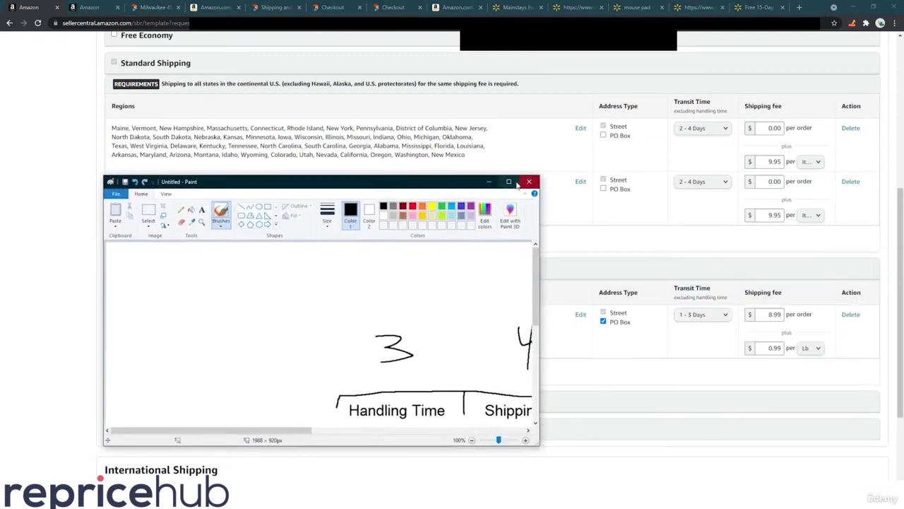
key(super+Up)
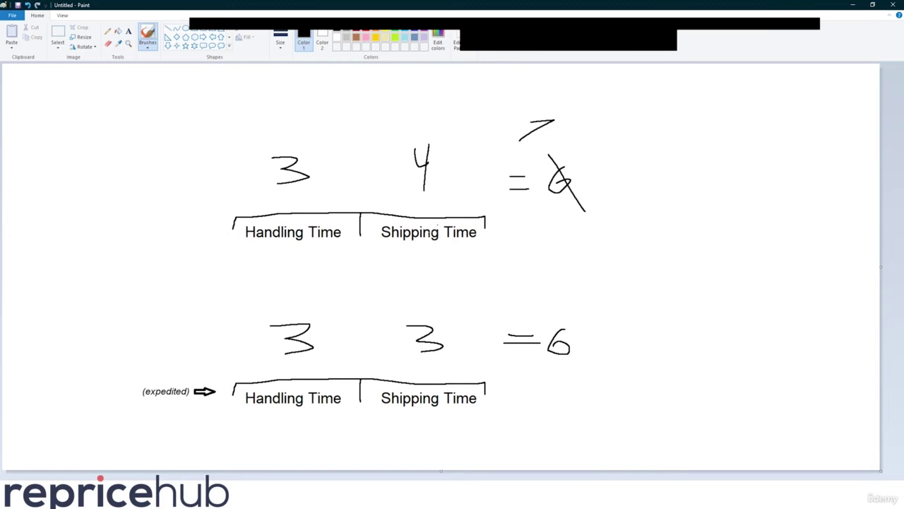
key(super+Down)
key(super+Down)
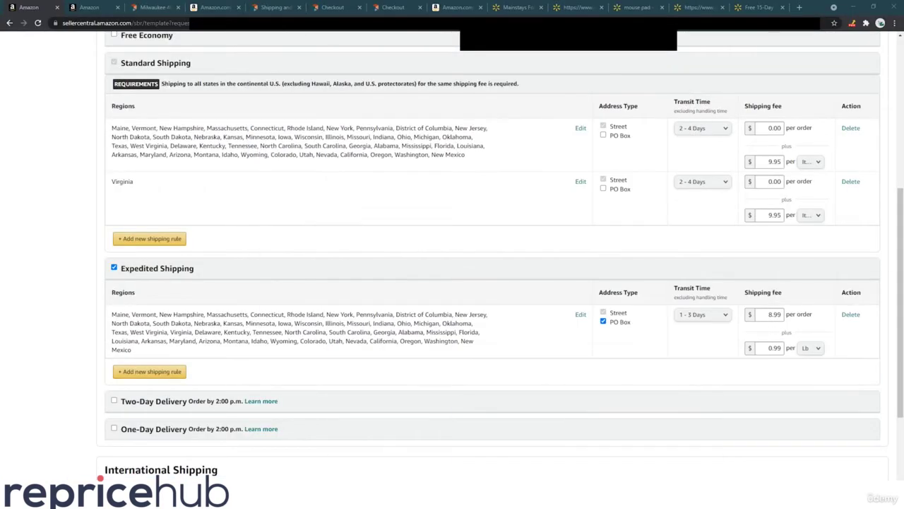
Set the Expedited Shipping fee to $9.95 per order plus $9.95 per Item
scroll(408, 319, down, 1)
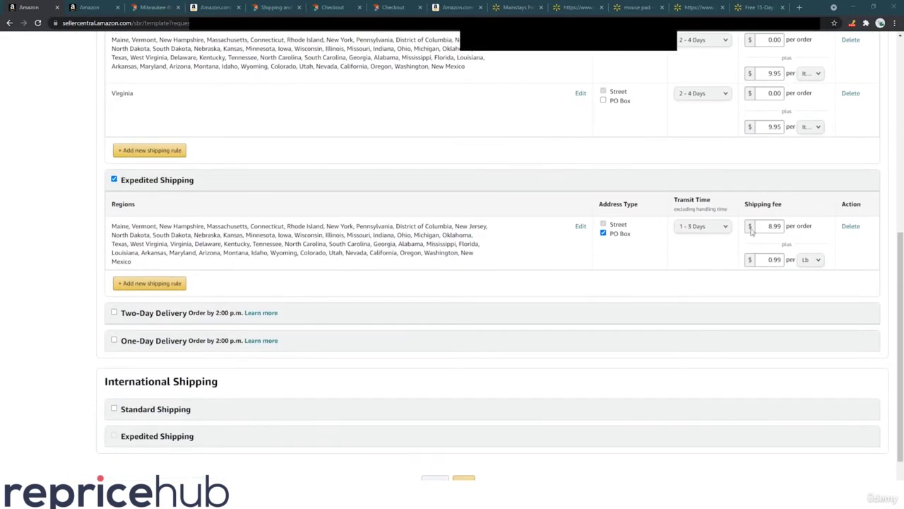
drag(769, 226, 788, 227)
text(9)
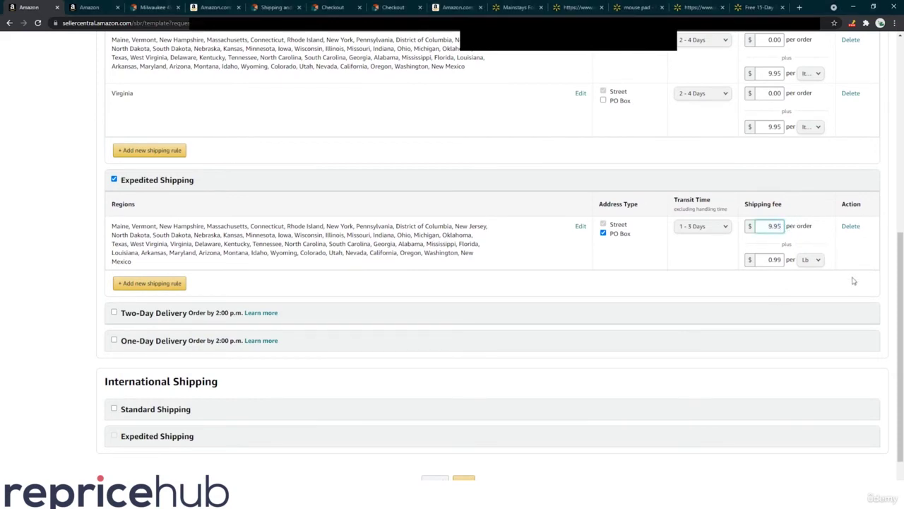
key(Tab)
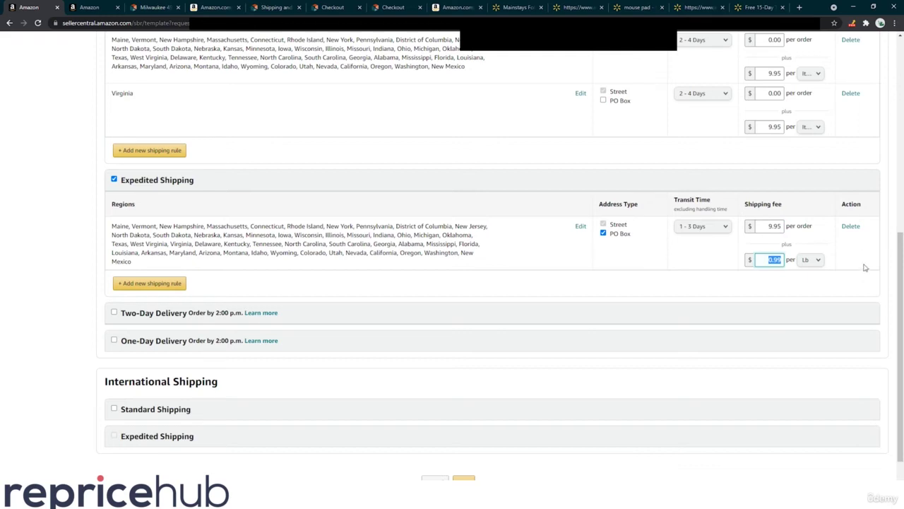
text(9.95)
click(809, 260)
click(809, 262)
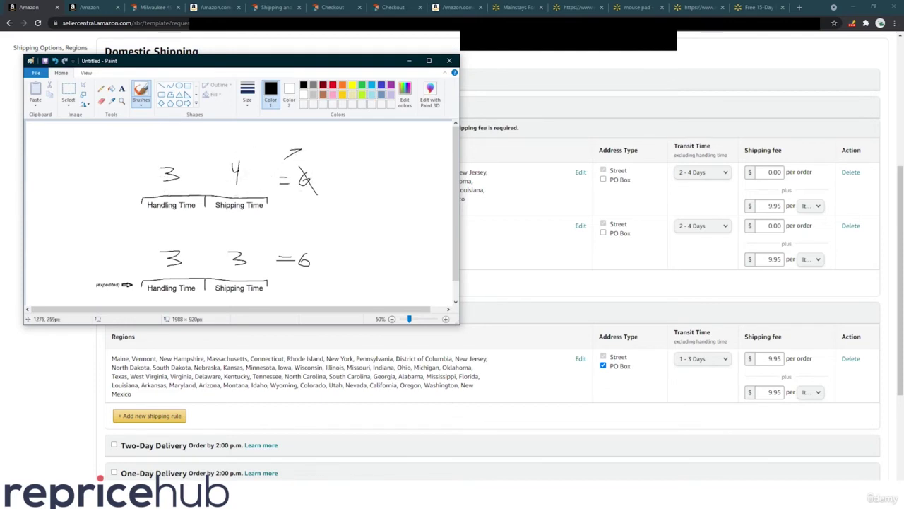
Check the Expedited Shipping per-order fee against the delivery times in the Paint sketch, and return to the template
drag(765, 358, 784, 358)
click(764, 355)
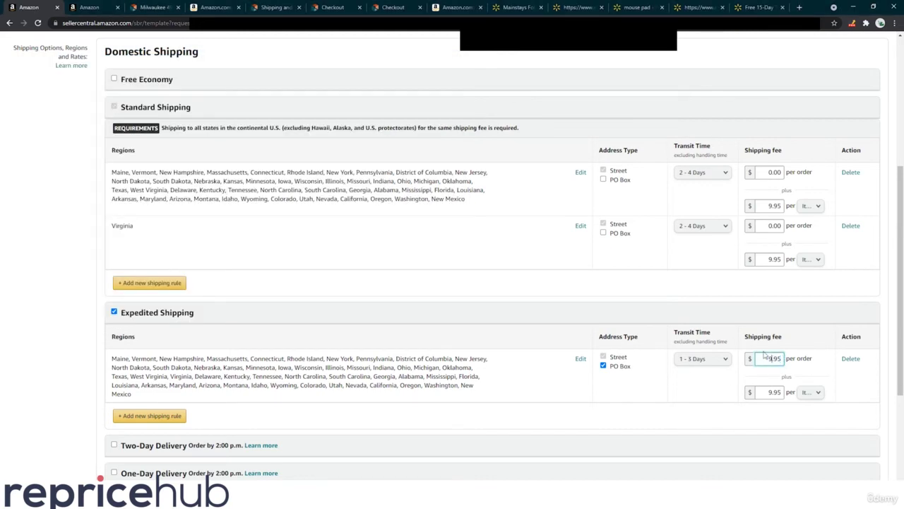
key(alt+Tab)
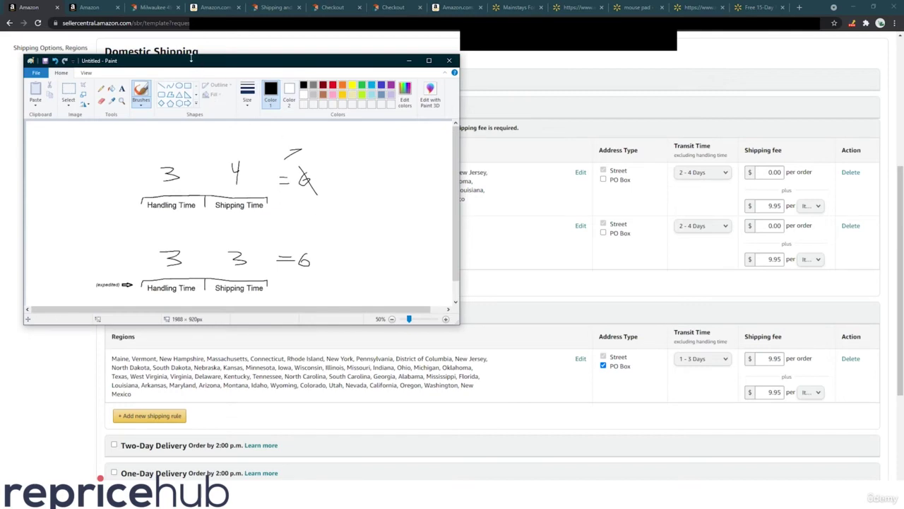
key(alt+Tab)
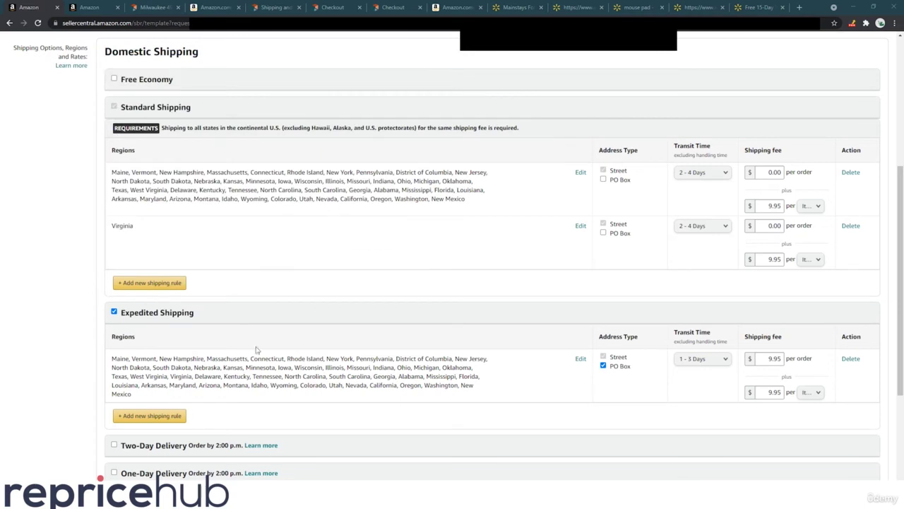
Try to remove Expedited Shipping from the template, and cancel disabling it
scroll(248, 334, down, 3)
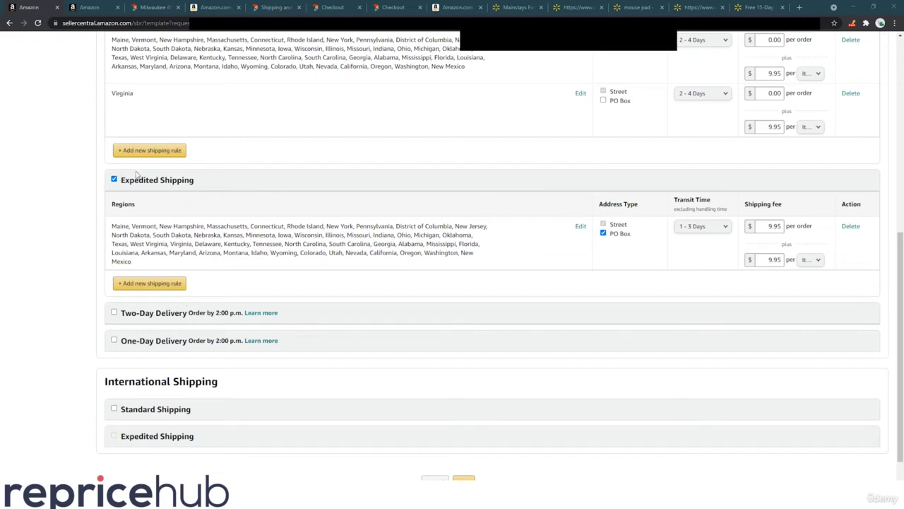
click(114, 179)
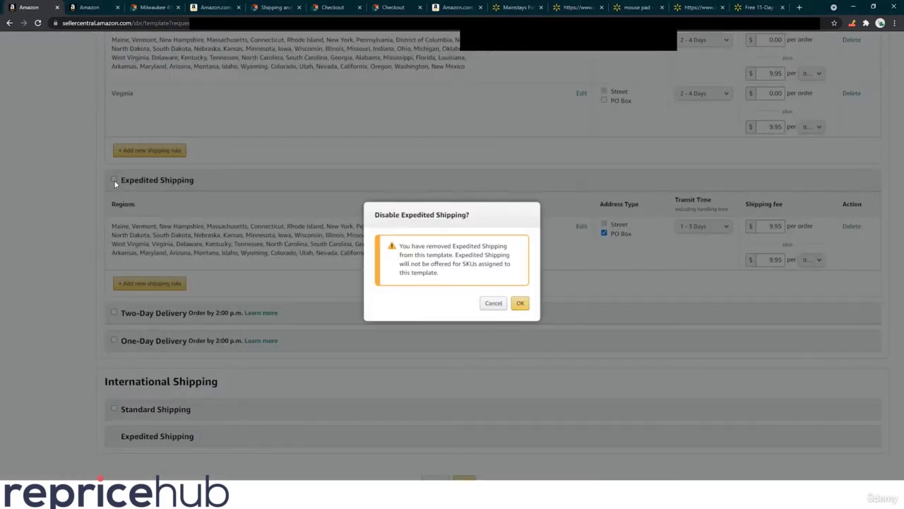
click(493, 303)
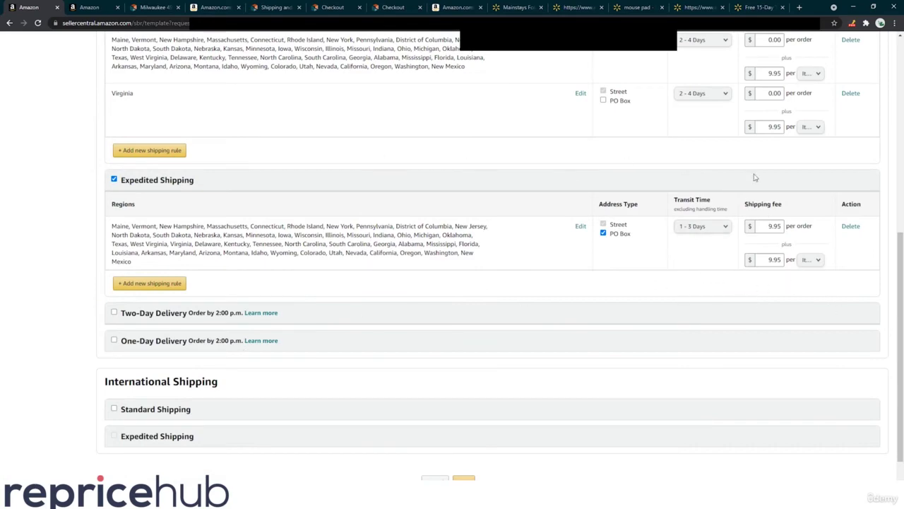
Review the domestic Standard and Expedited Shipping sections, and save the Default Template
scroll(707, 186, up, 4)
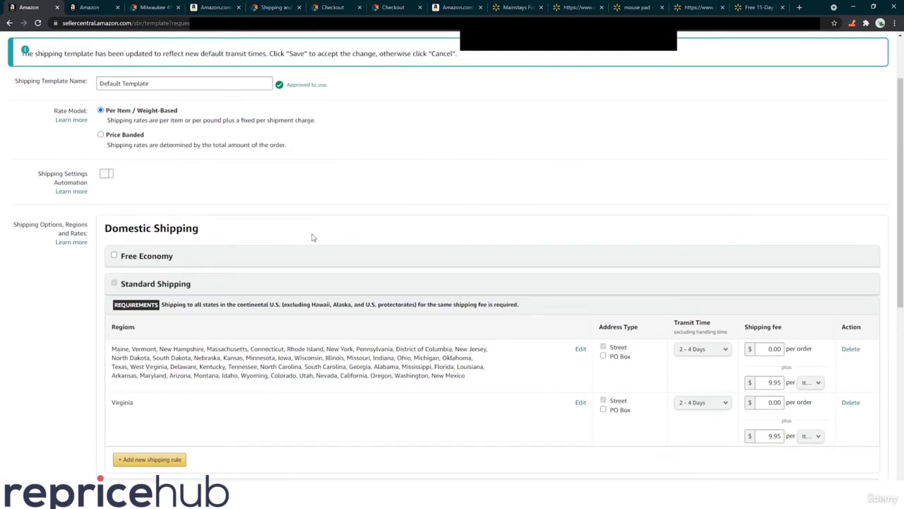
scroll(206, 243, down, 2)
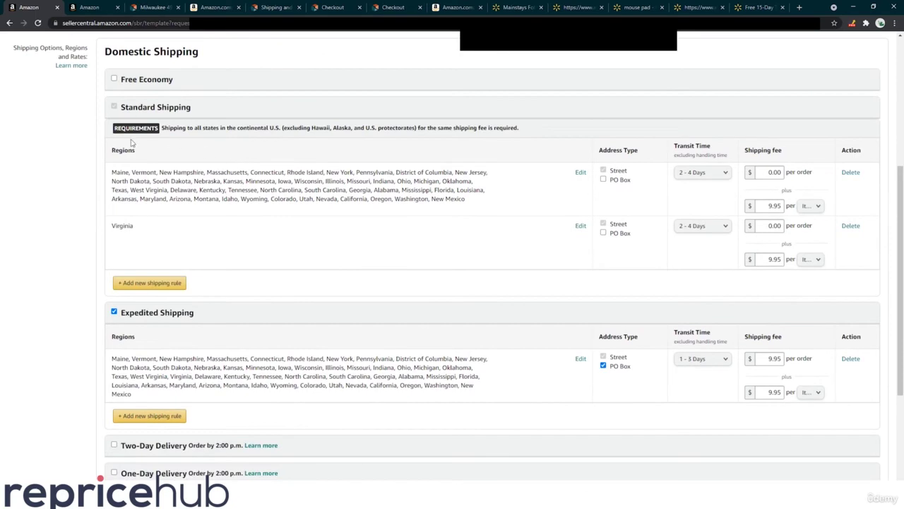
drag(114, 106, 226, 115)
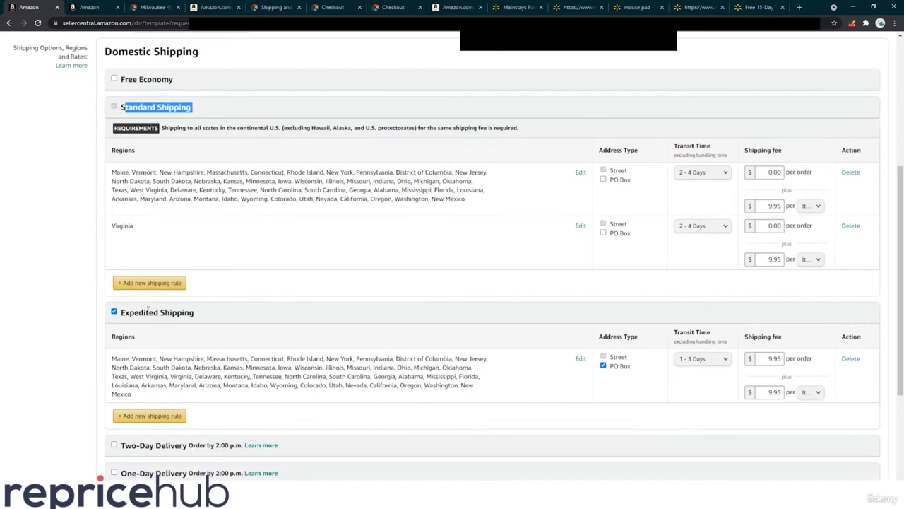
drag(146, 312, 283, 330)
scroll(316, 320, down, 2)
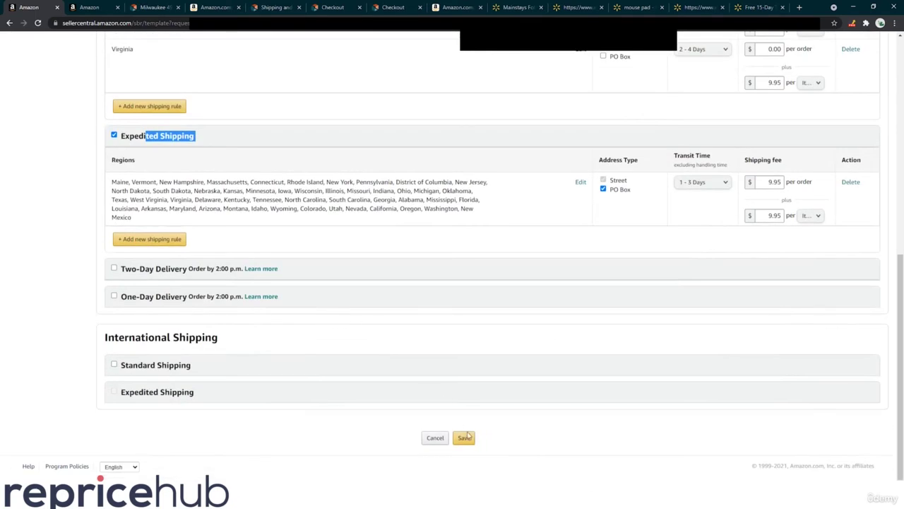
click(465, 438)
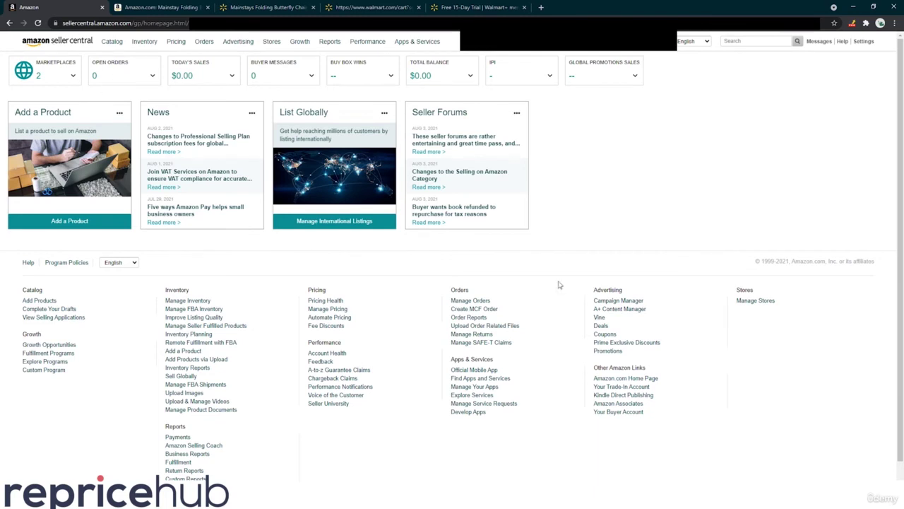
Open Manage Orders in a new browser tab and show the pending seller-fulfilled orders
mouse_move(204, 43)
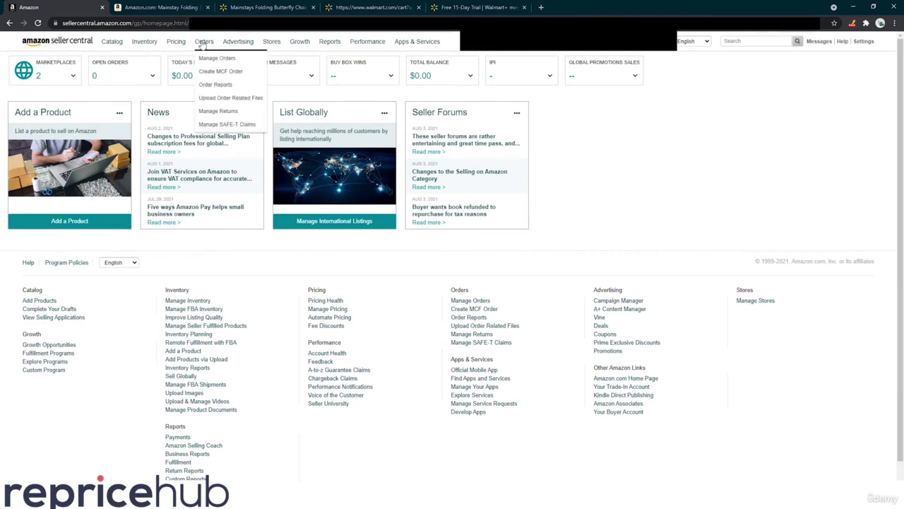
right_click(217, 59)
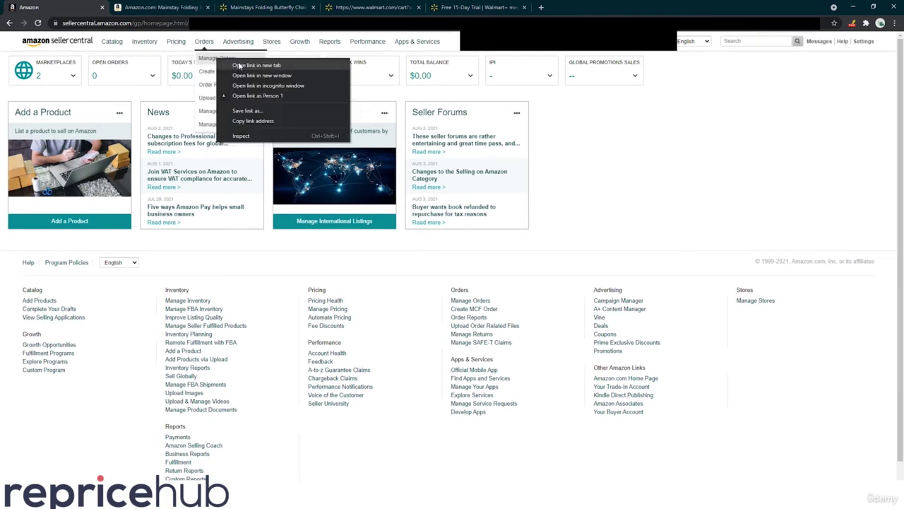
click(241, 66)
click(148, 7)
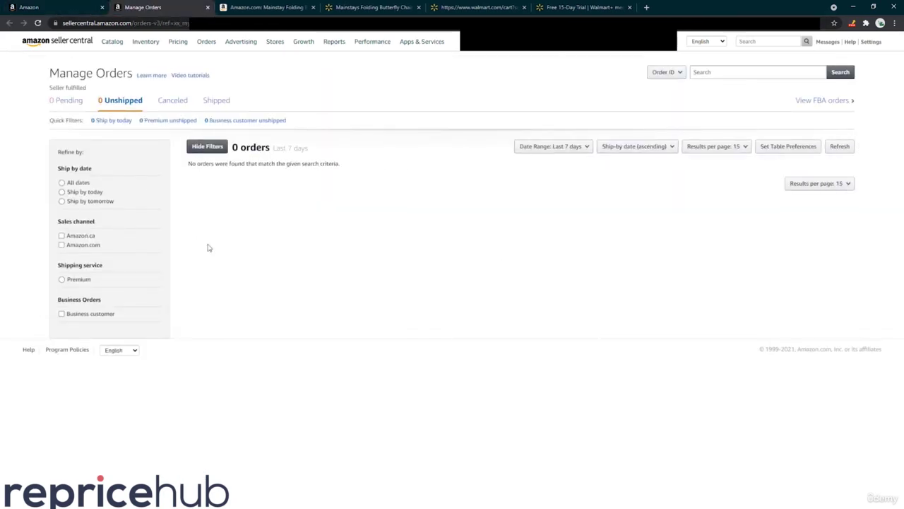
click(73, 103)
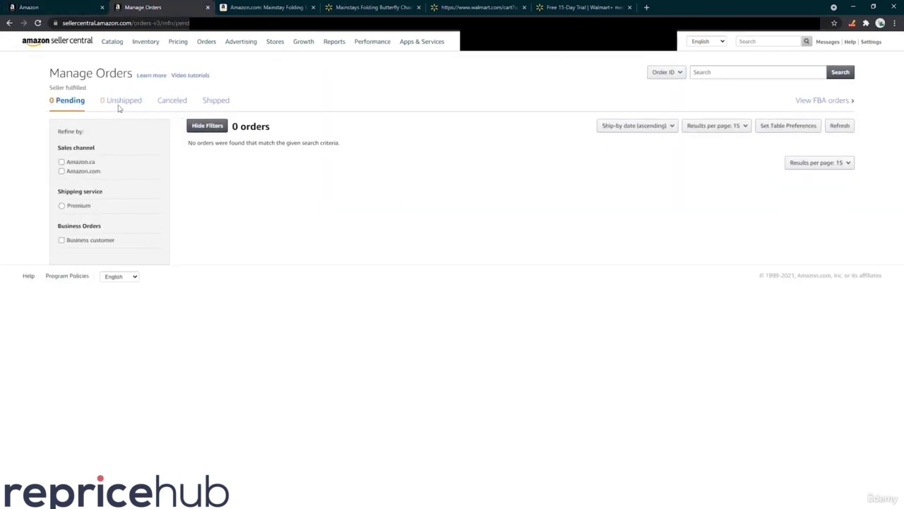
Look through the unshipped, canceled and shipped seller-fulfilled orders, and close the Manage Orders tab
click(122, 103)
click(171, 102)
click(216, 103)
click(131, 102)
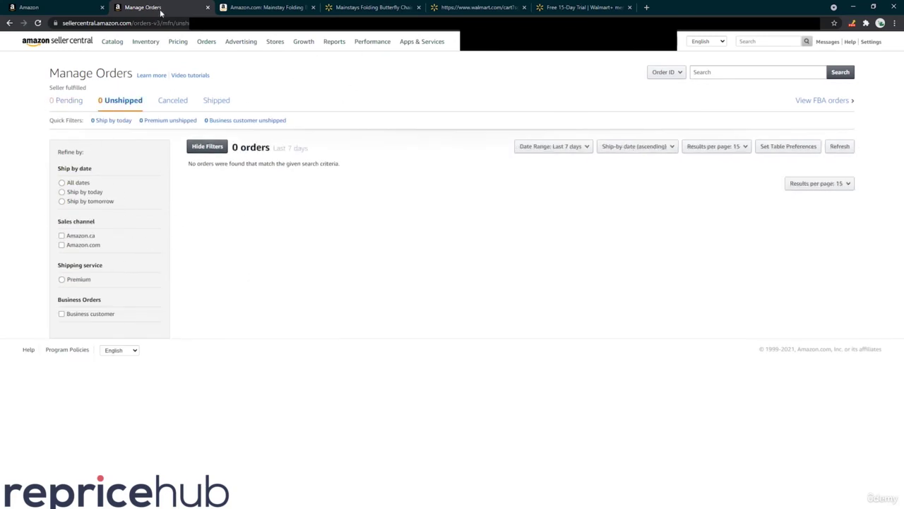
click(208, 7)
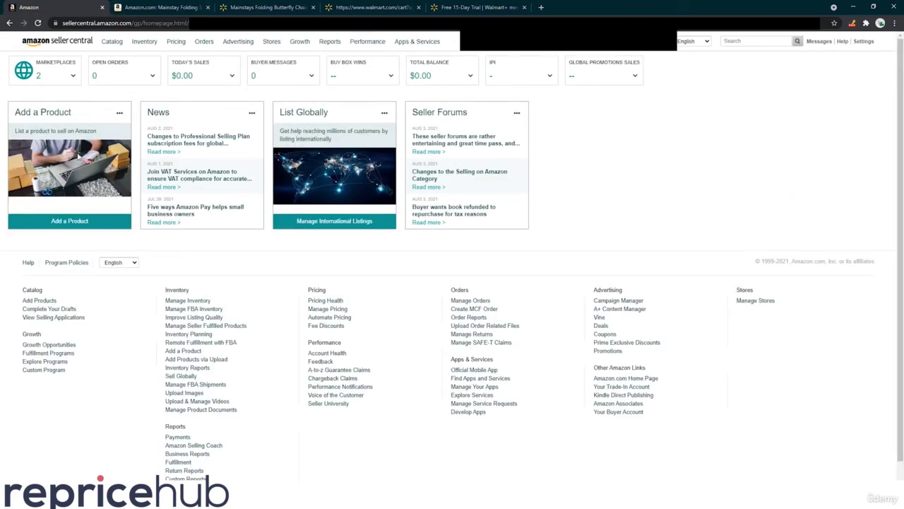
Open the Account Health page in a new browser tab and switch to it
mouse_move(367, 44)
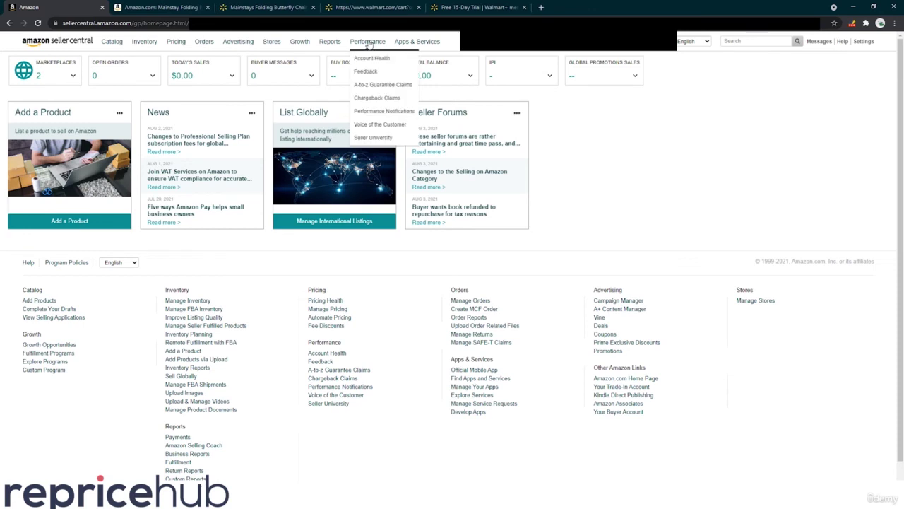
right_click(379, 60)
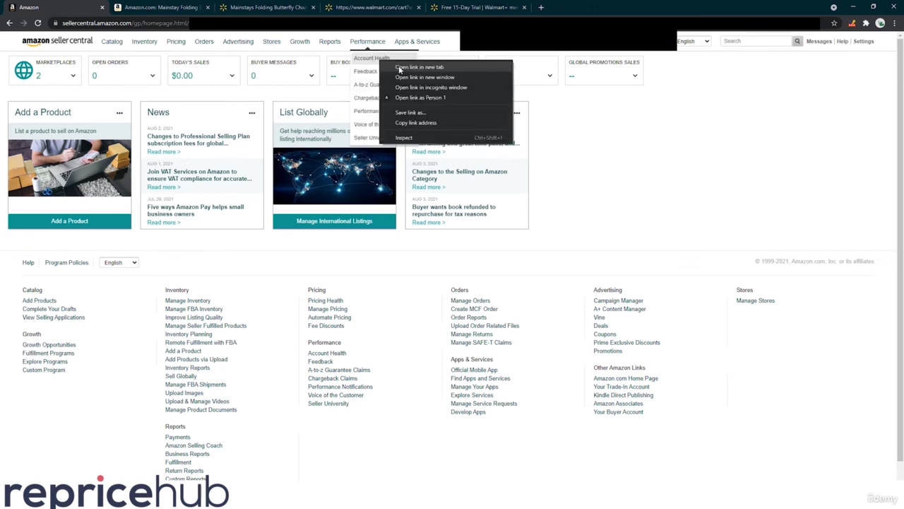
click(400, 67)
click(145, 8)
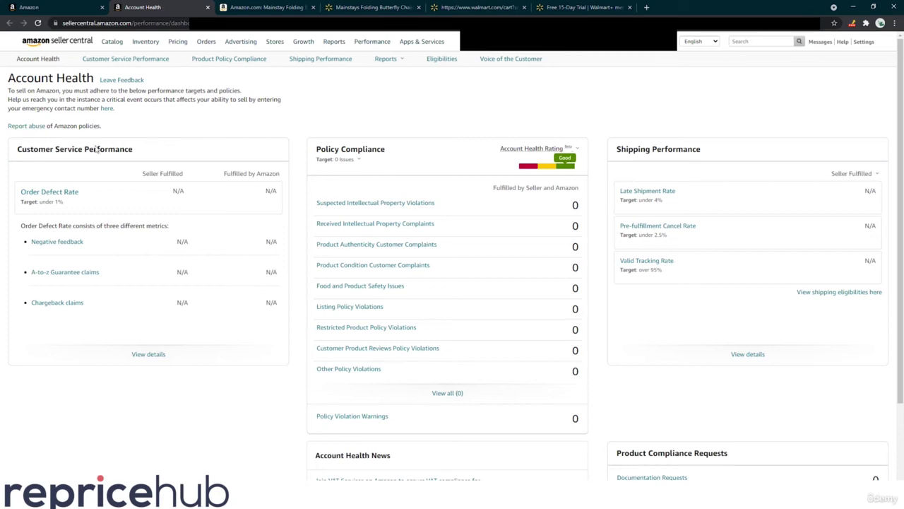
Review the Customer Service Performance, Policy Compliance and Shipping Performance sections of Account Health
drag(20, 147, 196, 272)
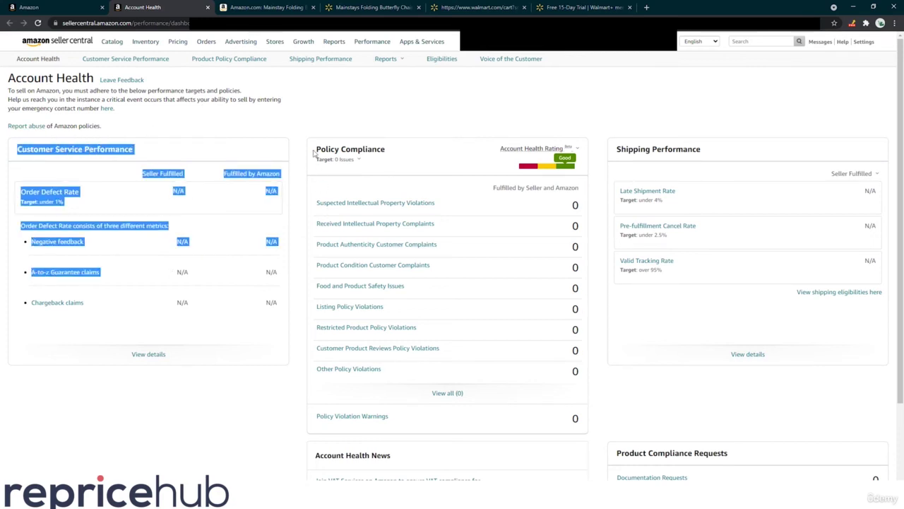
drag(316, 148, 561, 410)
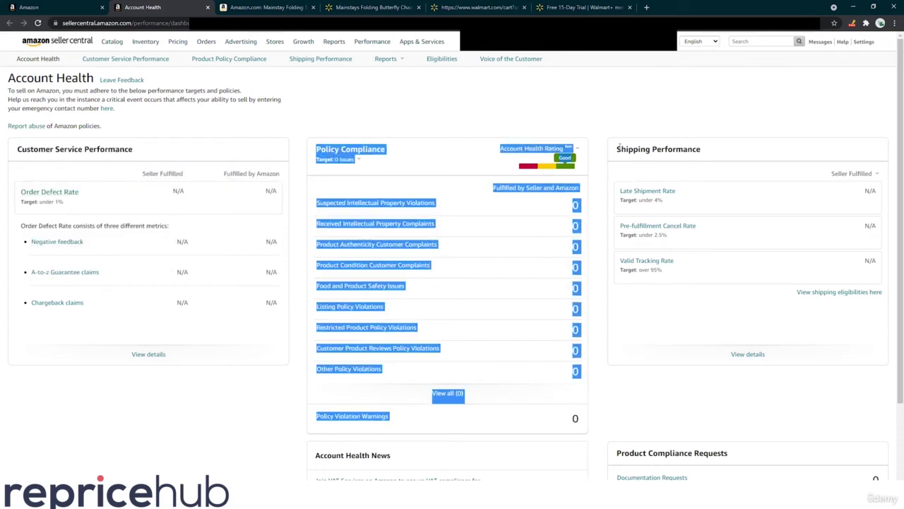
drag(621, 149, 840, 318)
click(841, 329)
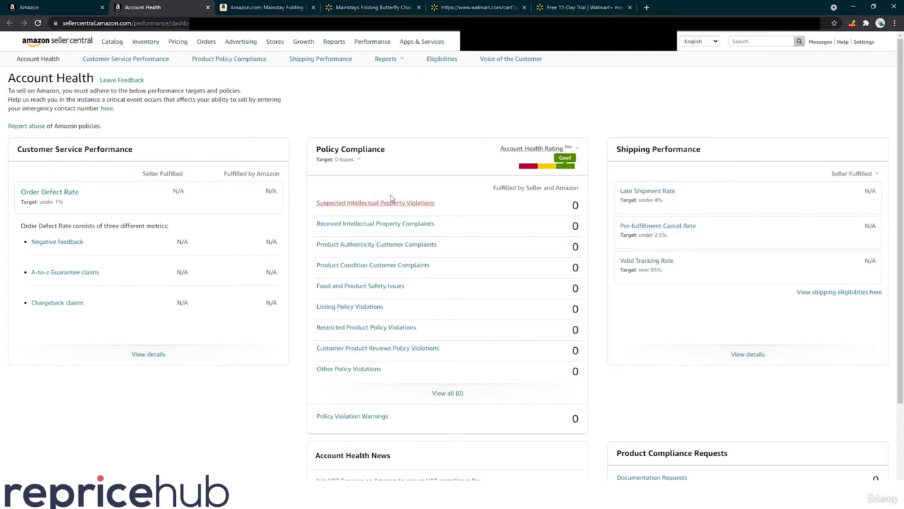
Examine the list of violation and complaint categories under Policy Compliance
drag(354, 182, 497, 308)
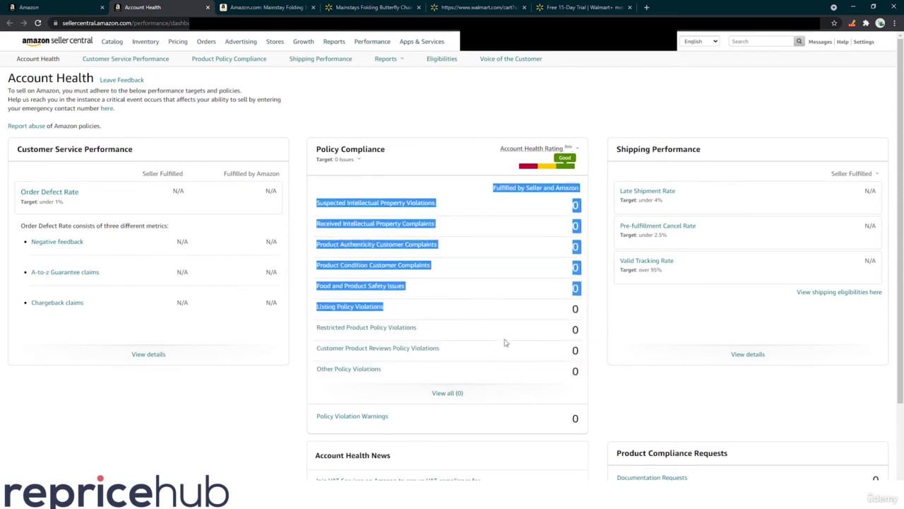
click(530, 398)
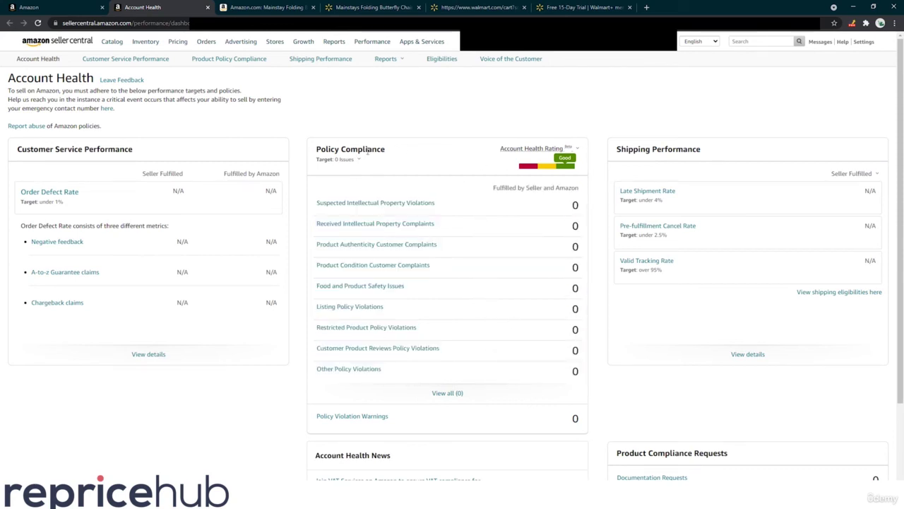
drag(368, 151, 426, 347)
click(438, 165)
Examine the Order Defect Rate under Customer Service Performance and the three metrics that make it up
drag(16, 149, 161, 159)
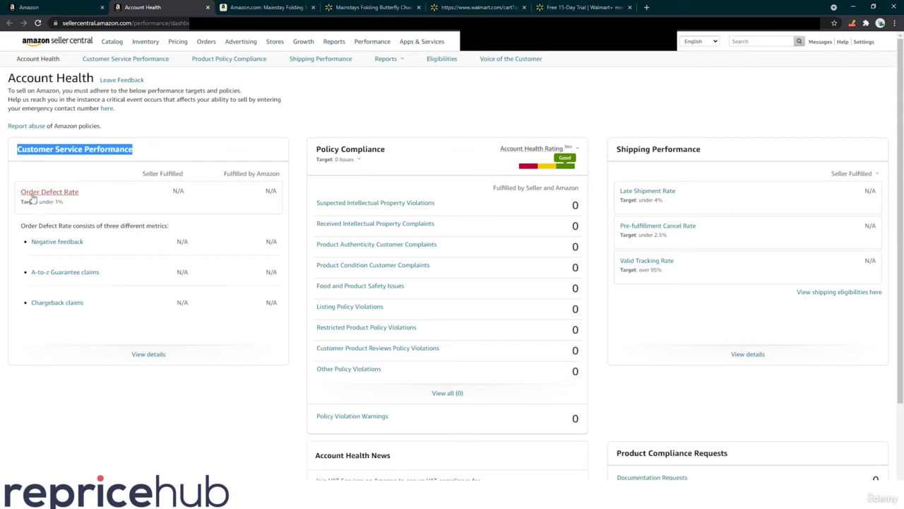
drag(20, 191, 100, 205)
drag(25, 242, 126, 329)
click(161, 332)
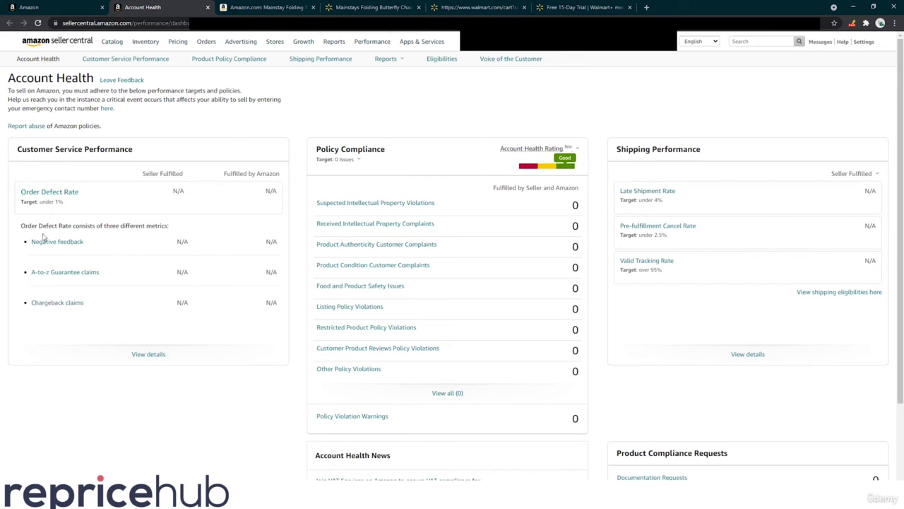
Read the Negative feedback and A-to-z Guarantee claims metrics, and check the Order Defect Rate target
drag(56, 241, 116, 250)
click(133, 242)
drag(72, 242, 90, 243)
drag(77, 272, 101, 272)
click(114, 281)
drag(89, 205, 41, 203)
click(62, 208)
drag(63, 202, 47, 204)
click(101, 211)
Examine the Shipping Performance metrics and the target for the Late Shipment Rate
drag(648, 149, 720, 299)
click(698, 196)
drag(634, 201, 674, 202)
mouse_move(903, 339)
mouse_down()
mouse_move(438, 154)
mouse_move(420, 160)
mouse_move(903, 325)
mouse_move(903, 362)
mouse_up()
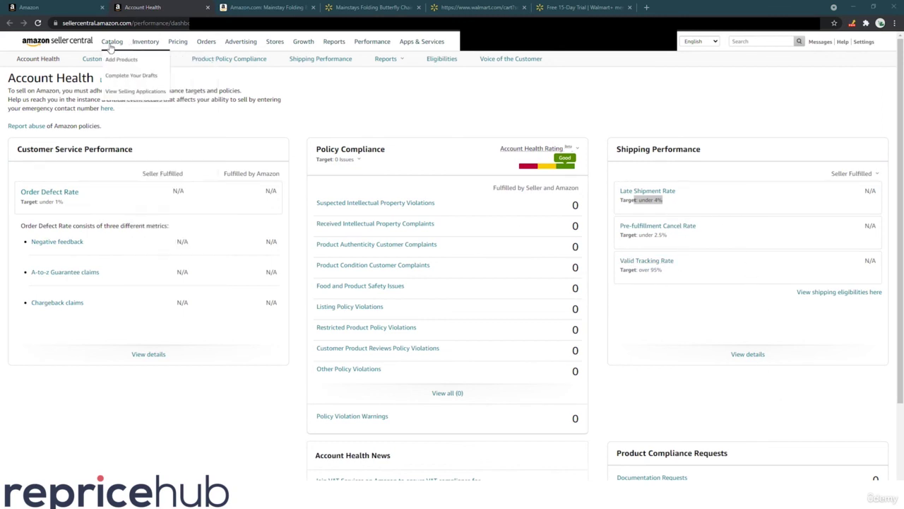
Open Manage Returns in a new browser tab, view its authorized returns, and go back to Account Health
mouse_move(205, 43)
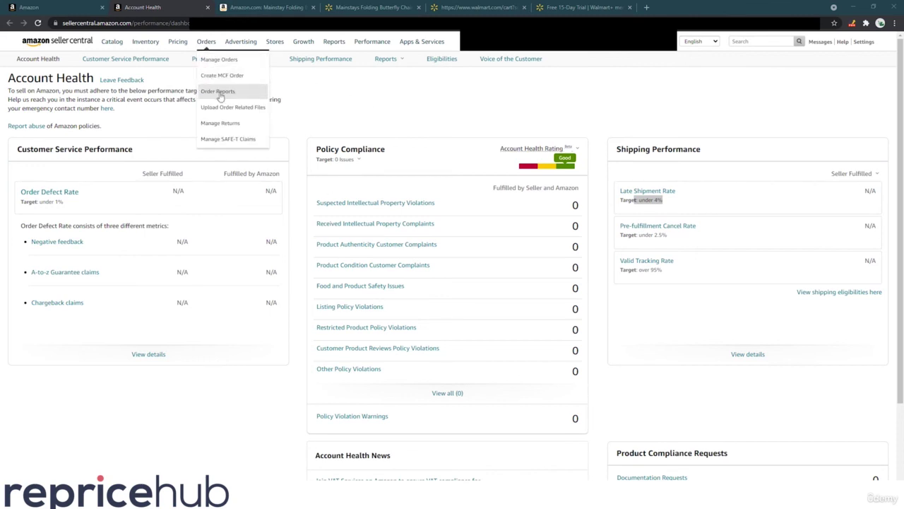
right_click(227, 124)
click(267, 130)
click(262, 7)
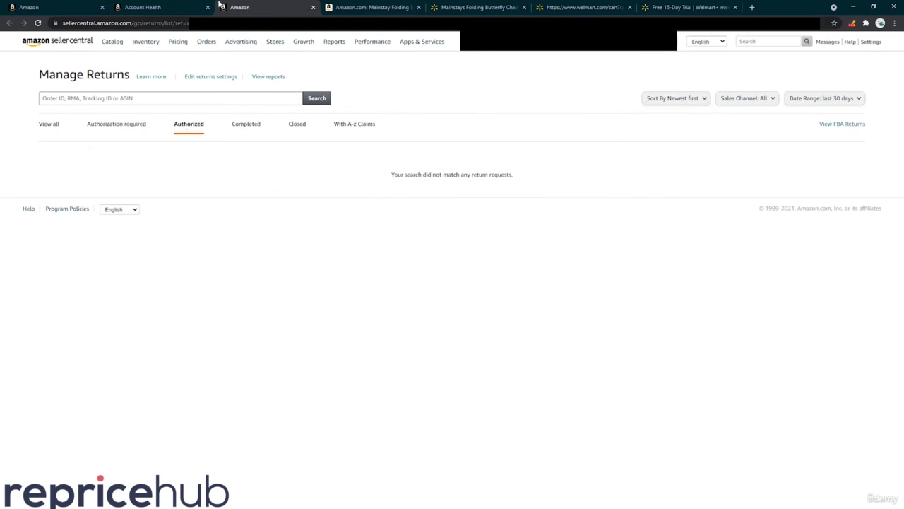
click(173, 7)
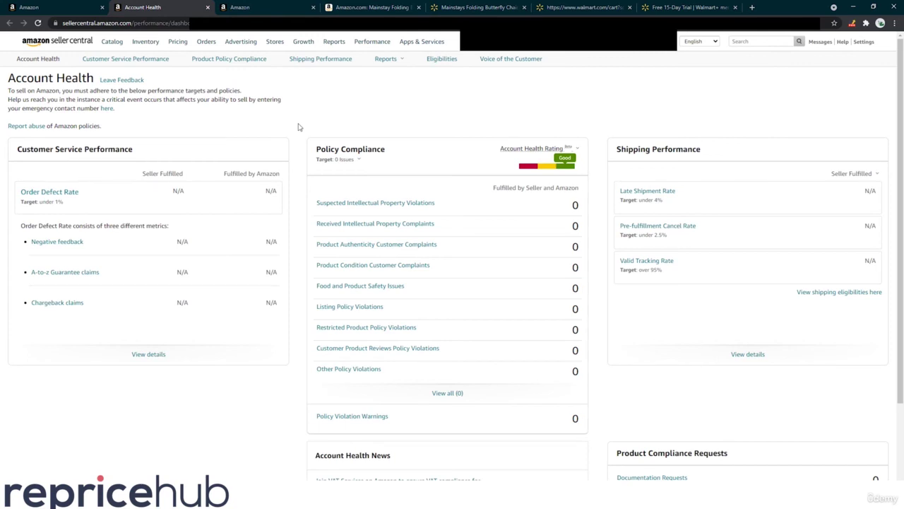
Open the A-to-z Guarantee Claims and Chargeback Claims pages in separate new browser tabs
mouse_move(339, 45)
mouse_move(384, 44)
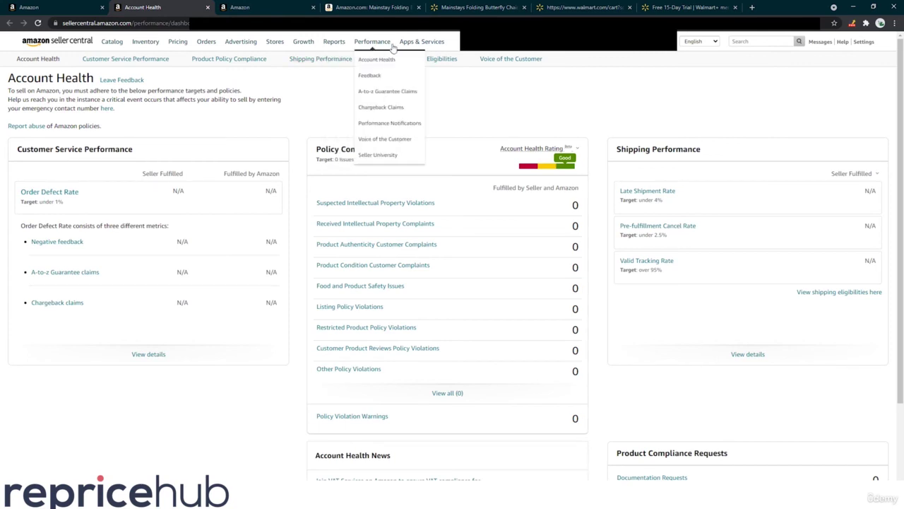
right_click(383, 96)
click(412, 99)
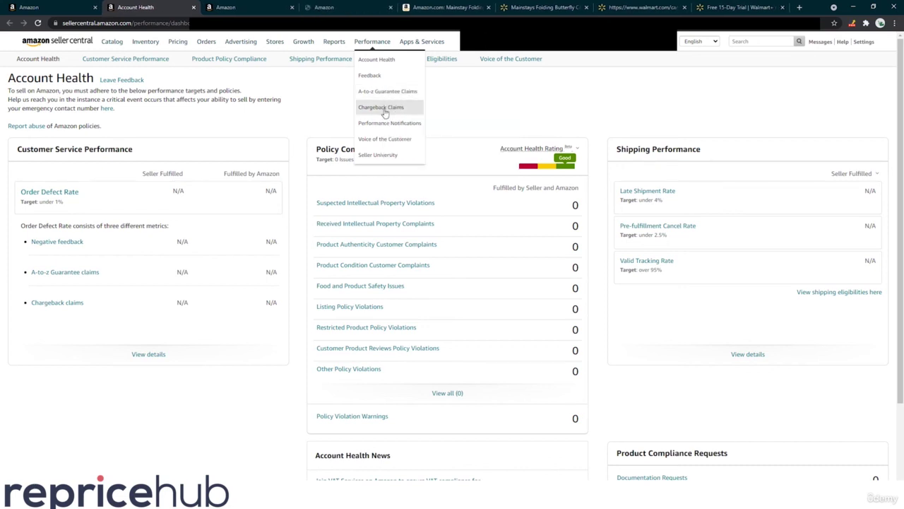
right_click(383, 110)
click(396, 117)
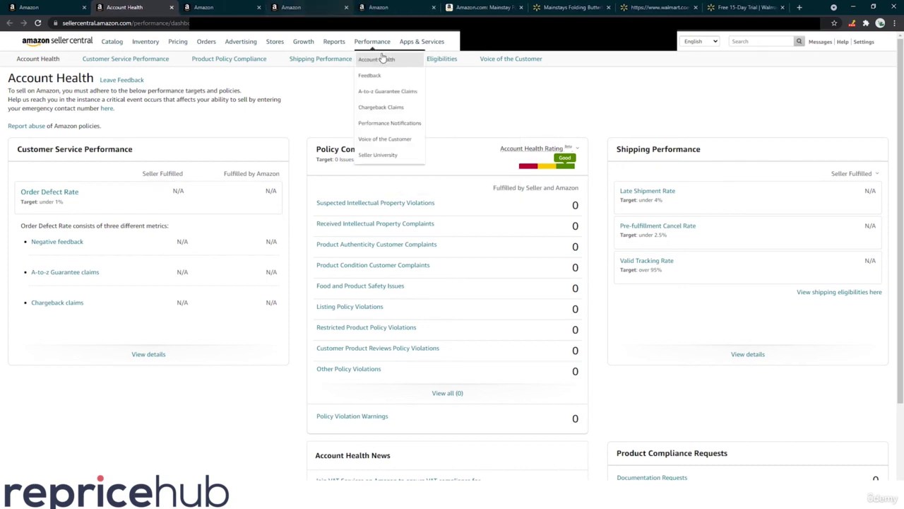
View the Manage A-to-z Claims and Chargebacks pages, close both tabs, and return to Account Health
click(322, 8)
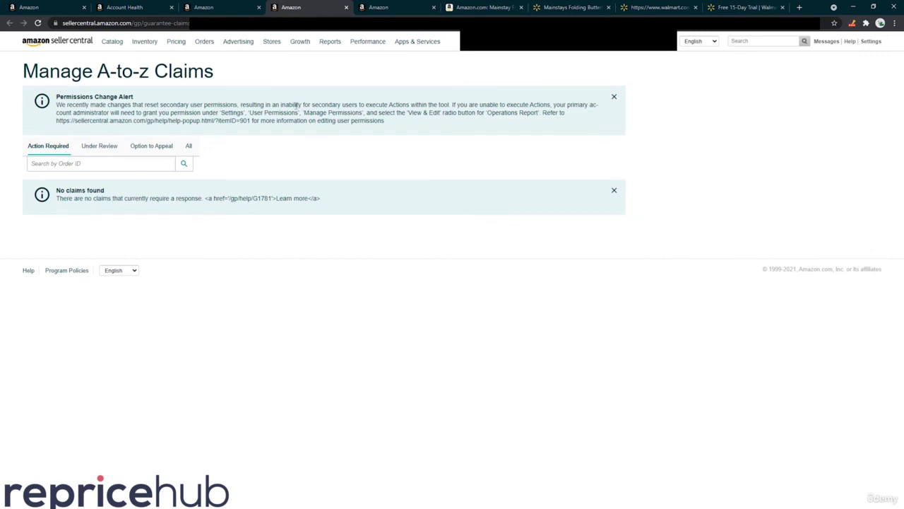
click(372, 7)
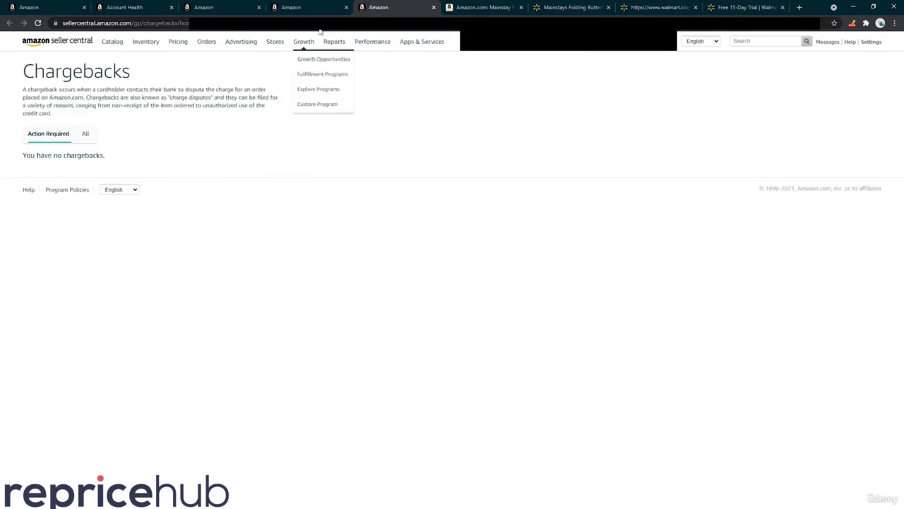
click(297, 7)
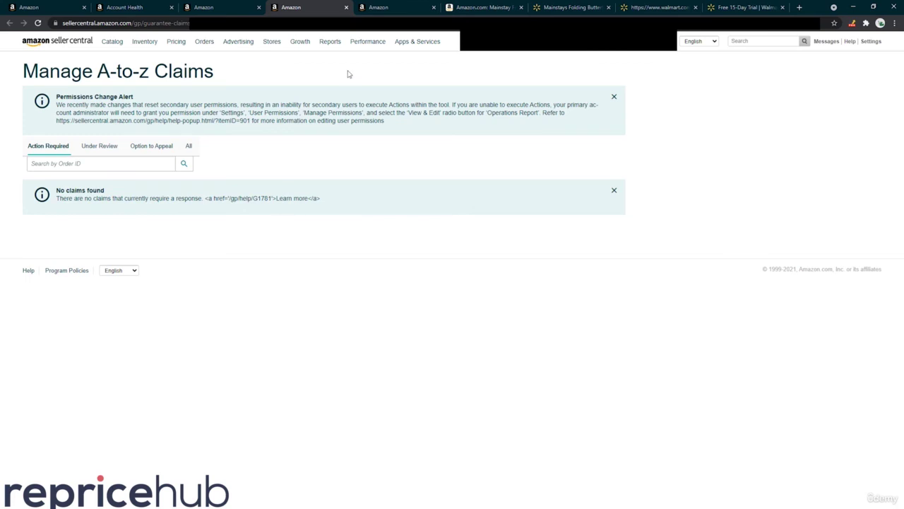
click(347, 7)
click(347, 7)
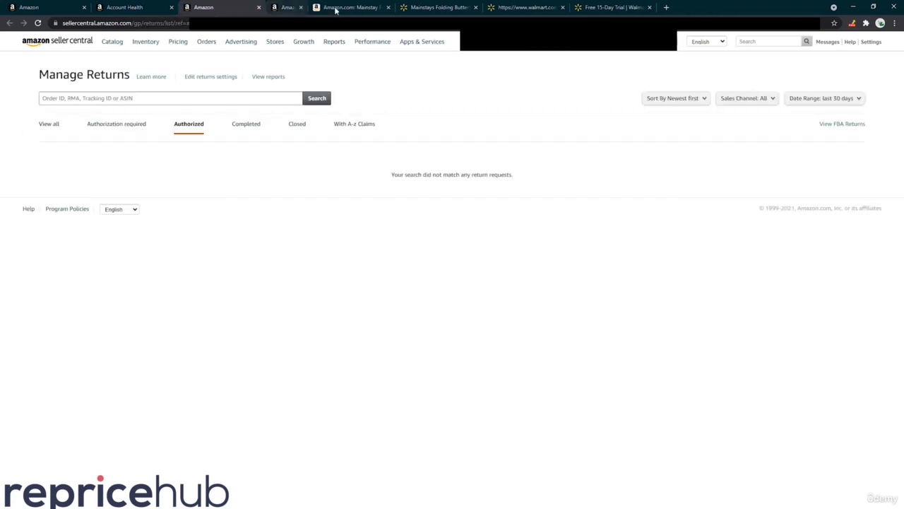
click(131, 7)
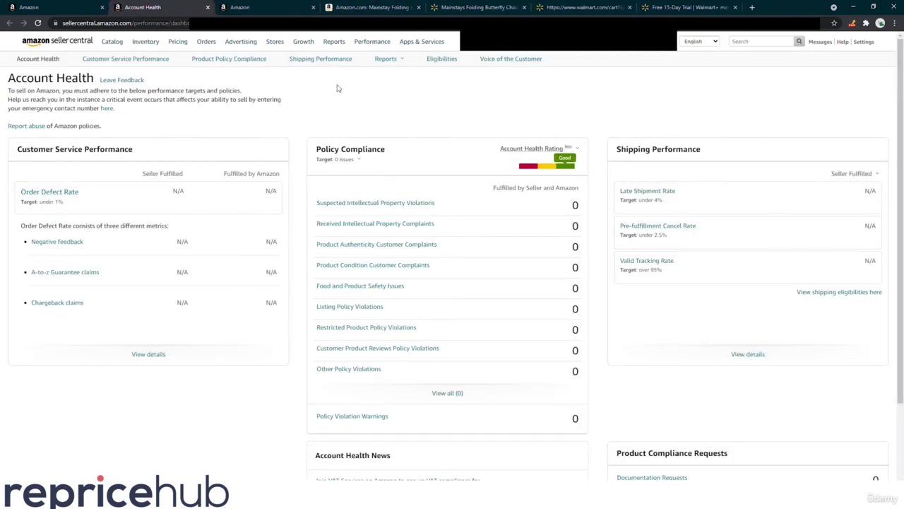